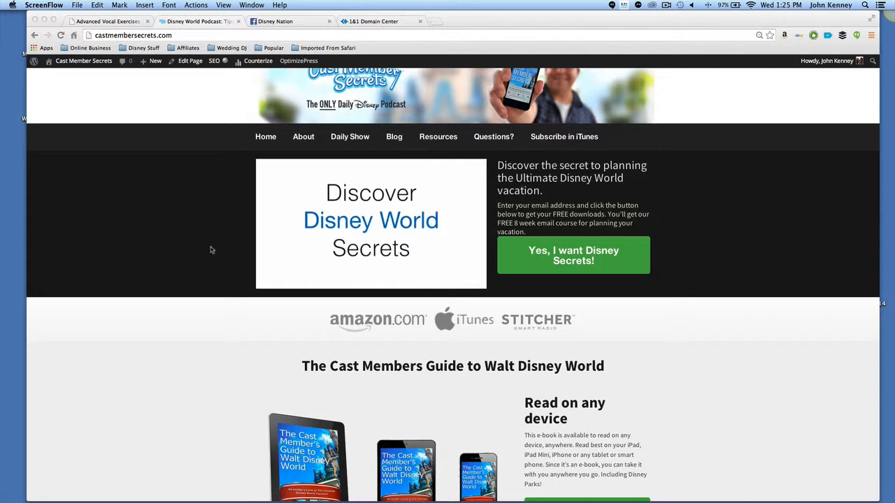
scroll(200, 250, "up", 2)
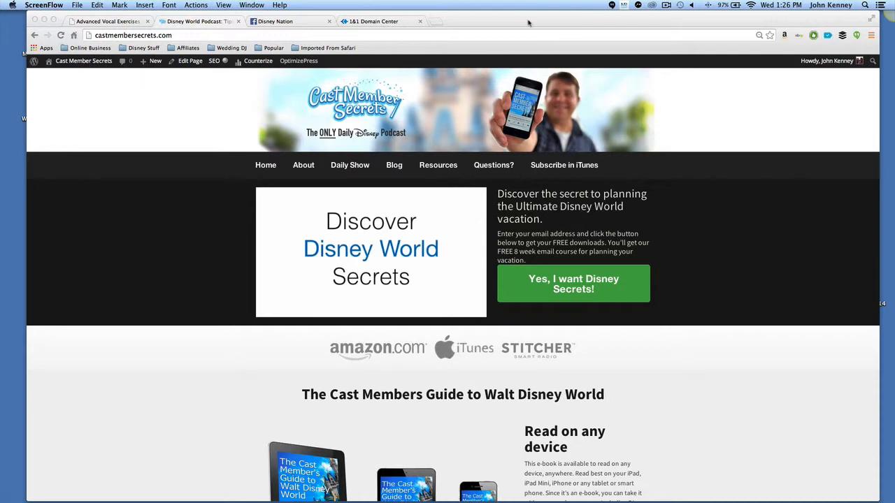
left_click_drag(528, 24, 525, 23)
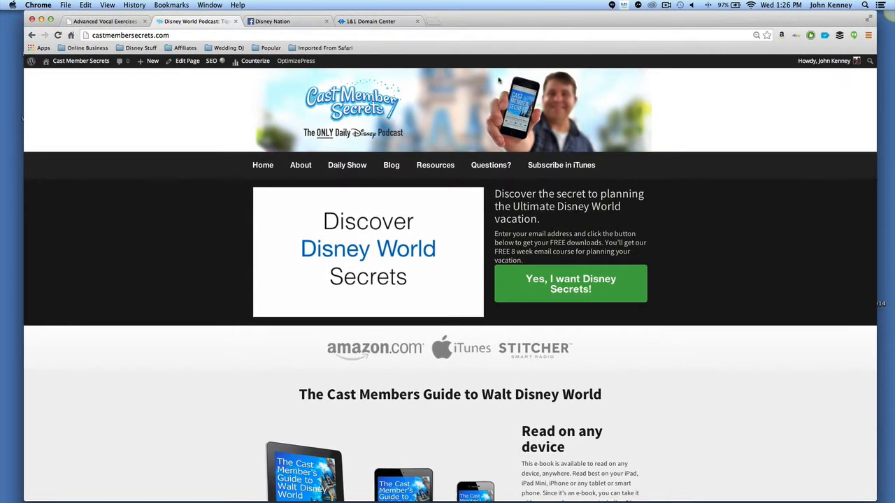
Play the intro video on the homepage and pause it again.
mouse_move(416, 195)
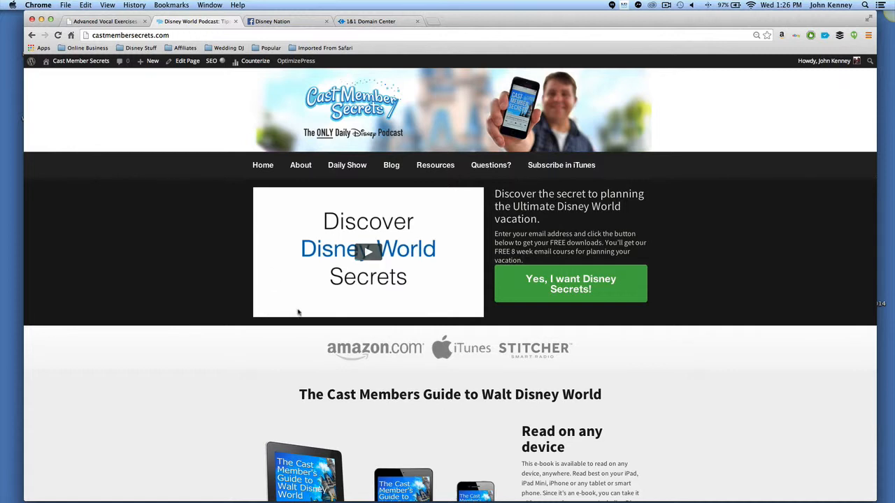
left_click(368, 253)
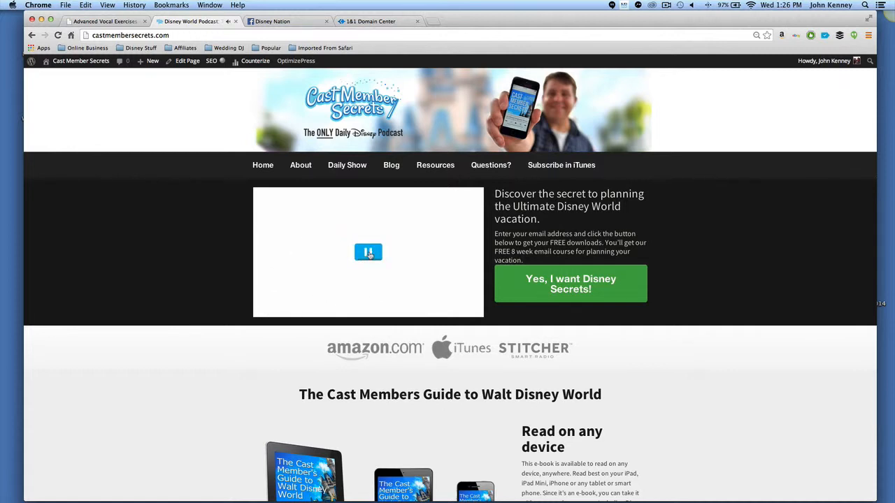
left_click(369, 253)
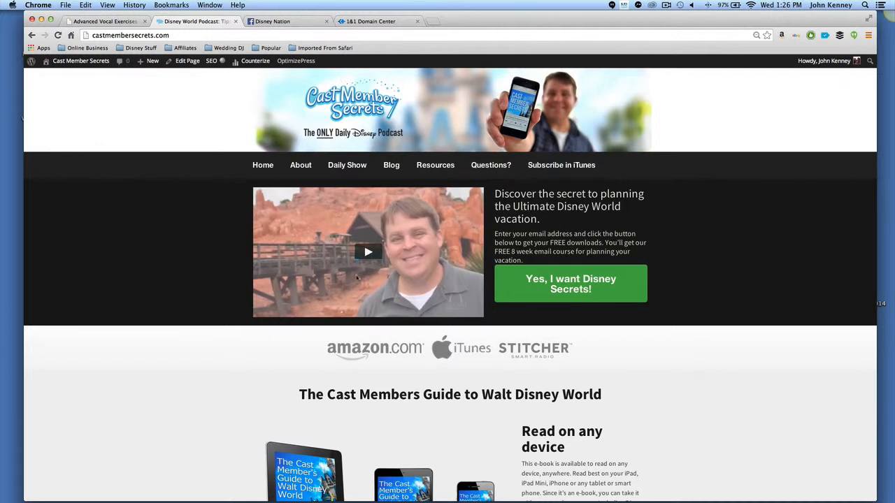
left_click(367, 253)
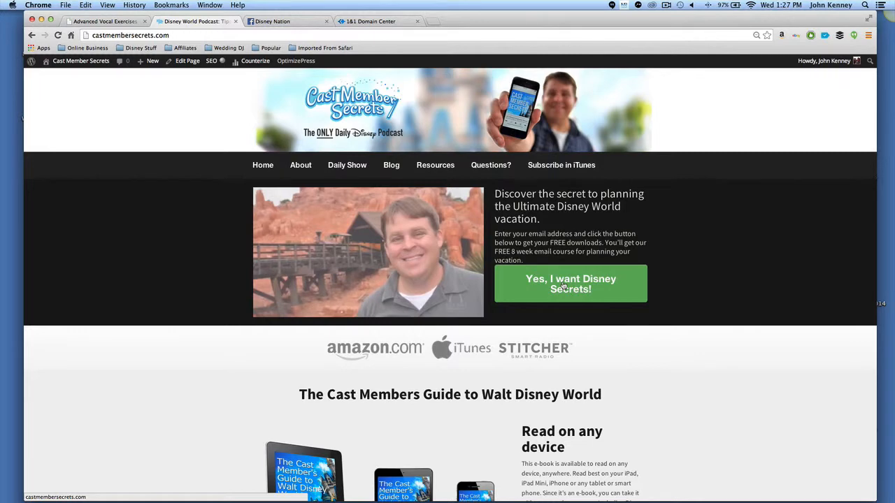
Open the 'Yes, I want Disney Secrets!' email signup popup and close it.
left_click(563, 286)
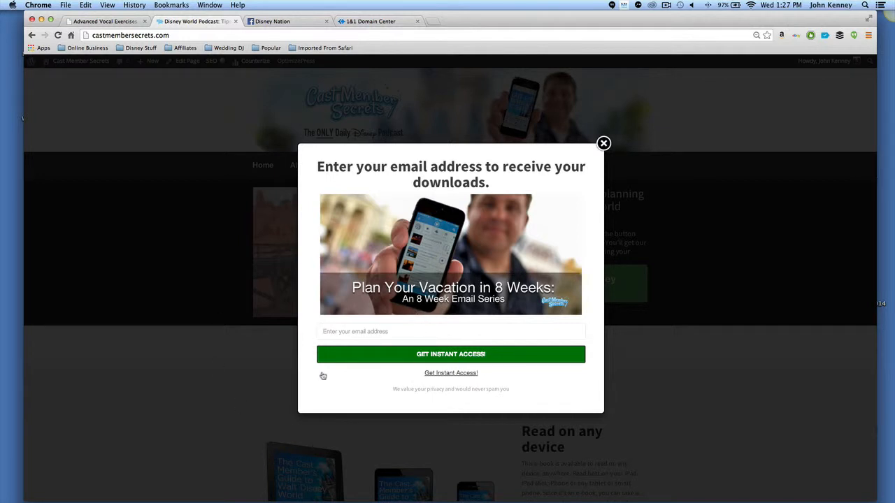
left_click(602, 144)
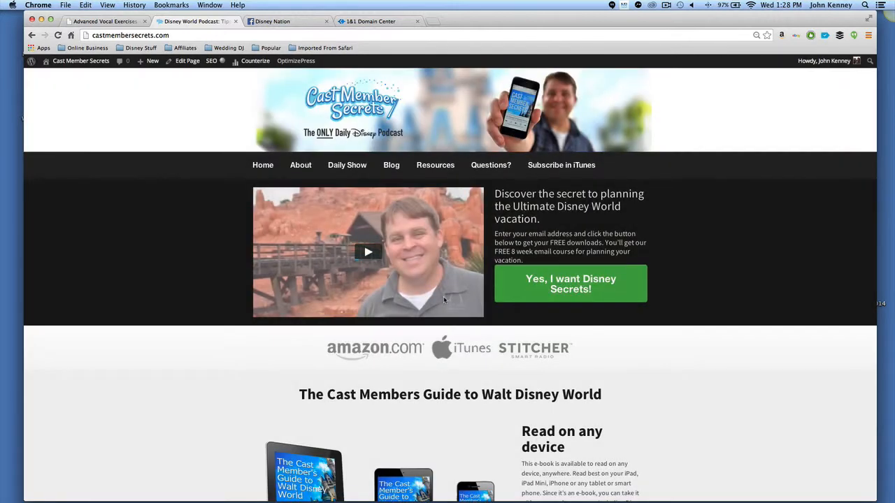
Scroll down through the homepage's ebook, podcast subscription and voice message sections.
scroll(609, 363, "down", 4)
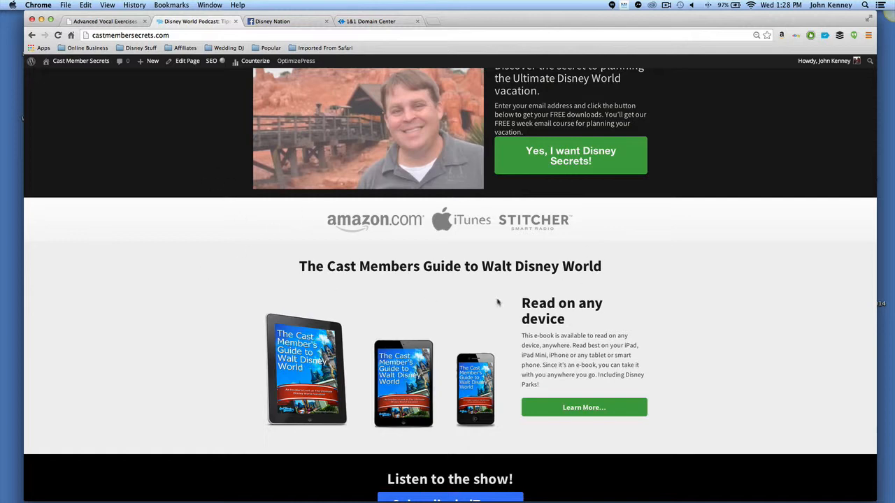
scroll(666, 289, "down", 1)
scroll(665, 289, "down", 5)
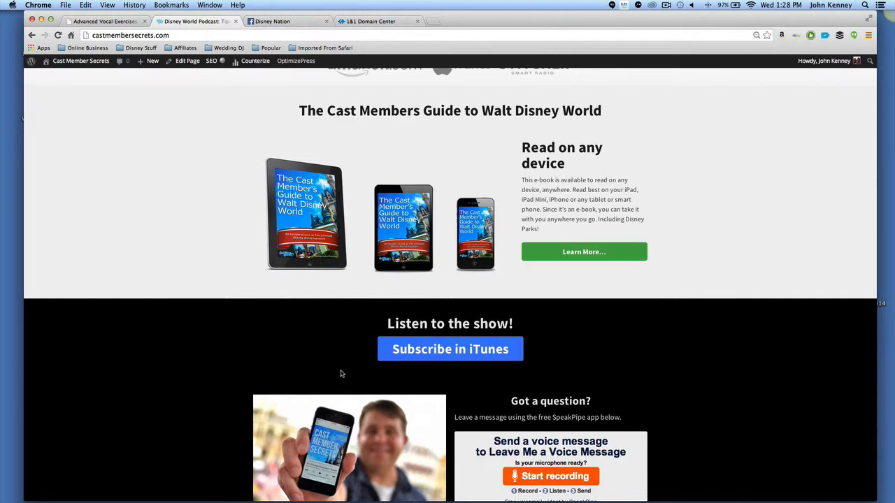
scroll(624, 318, "down", 1)
scroll(624, 318, "down", 5)
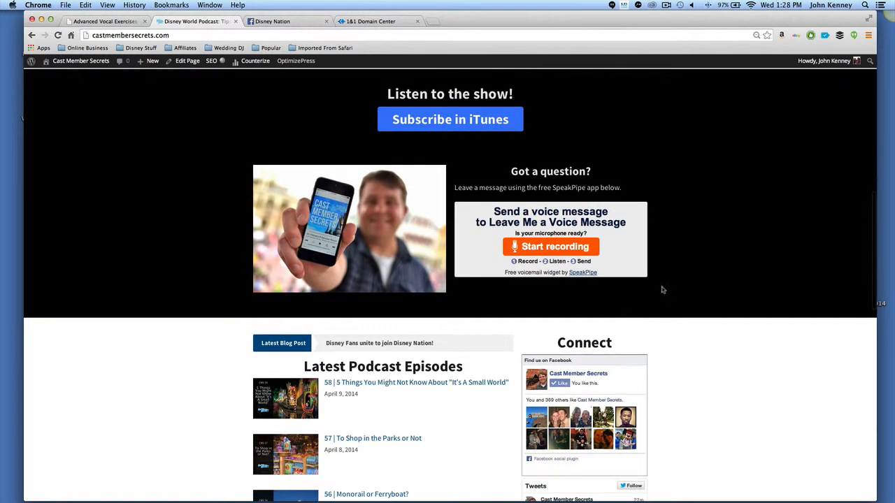
scroll(701, 333, "down", 3)
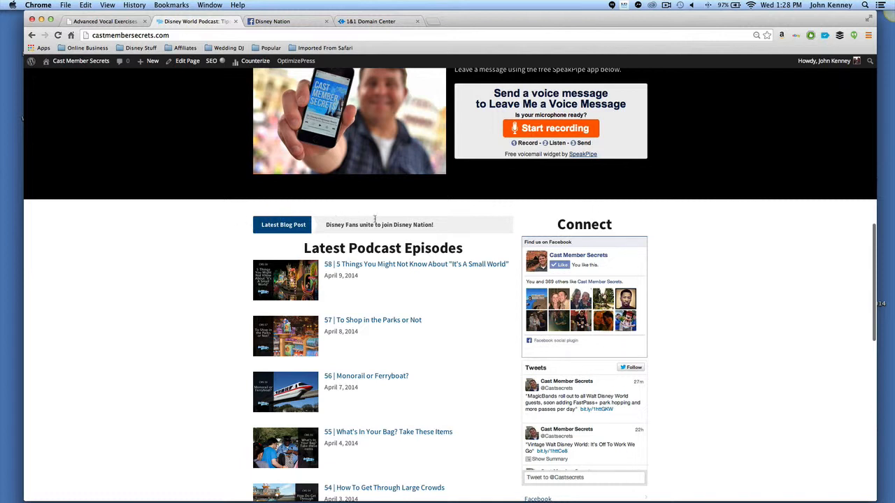
Open the 'Disney Fans unite to join Disney Nation!' latest blog post link in a new tab, view it, and return to the homepage tab.
left_click_drag(254, 223, 438, 228)
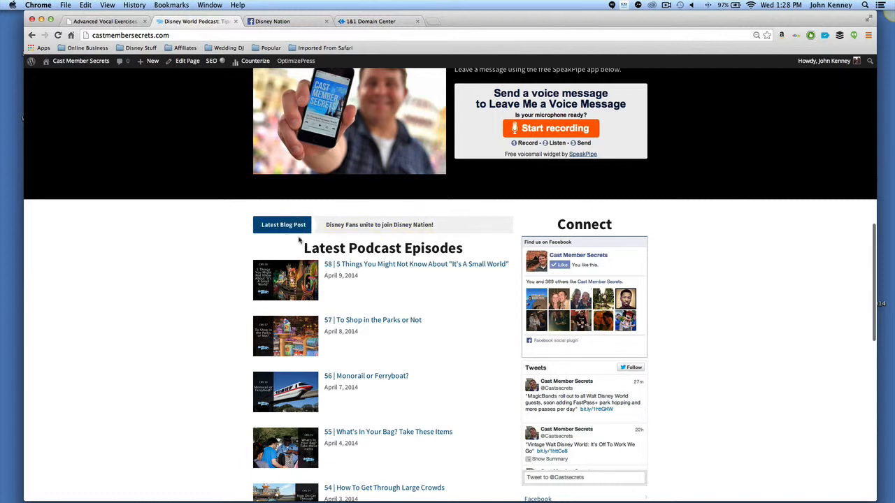
right_click(375, 225)
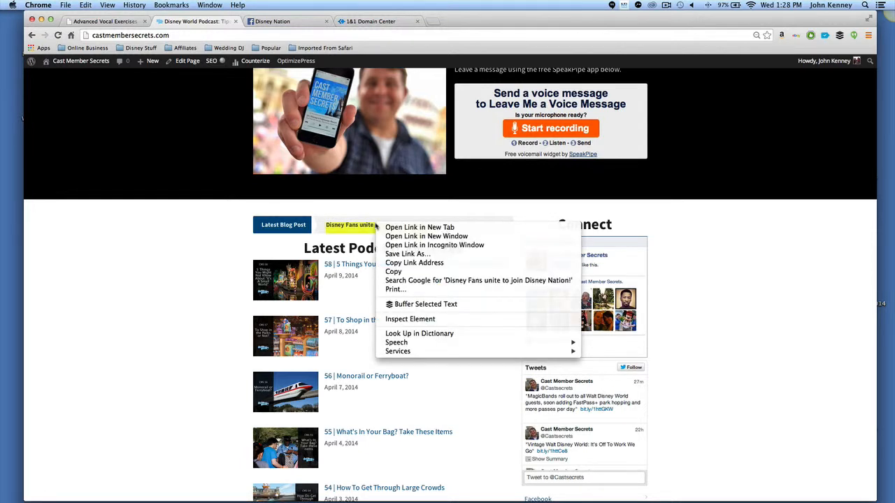
left_click(419, 227)
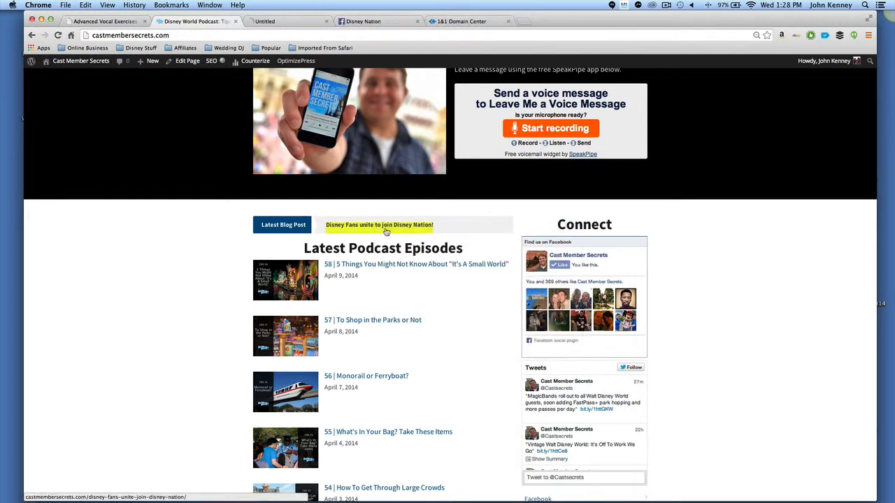
left_click(283, 22)
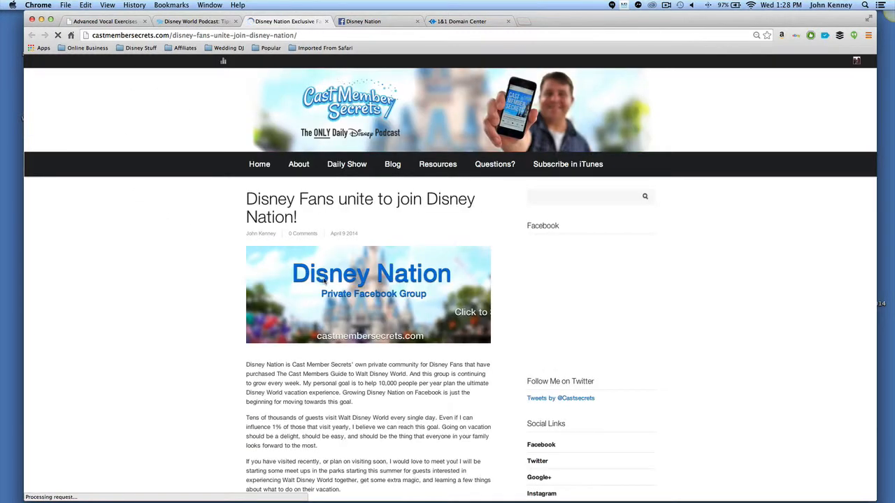
left_click(192, 21)
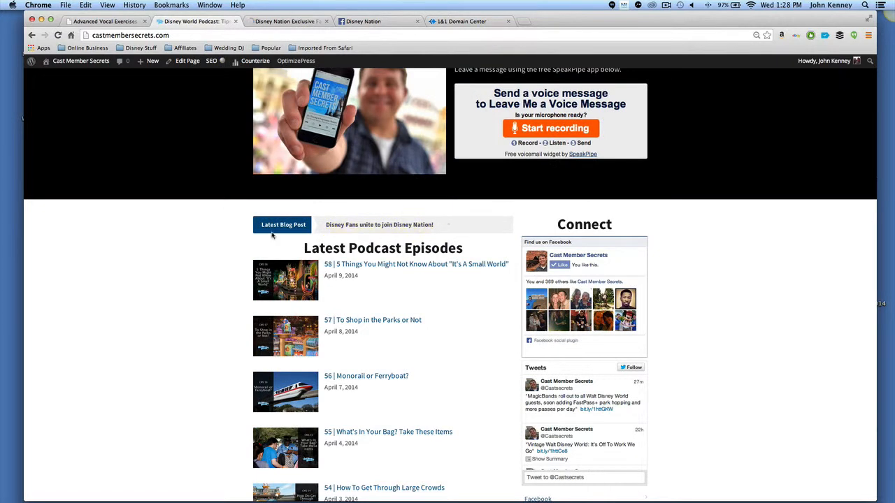
Scroll through the latest podcast episodes, social links and About Me section down to the footer, then back to the top.
scroll(447, 265, "down", 3)
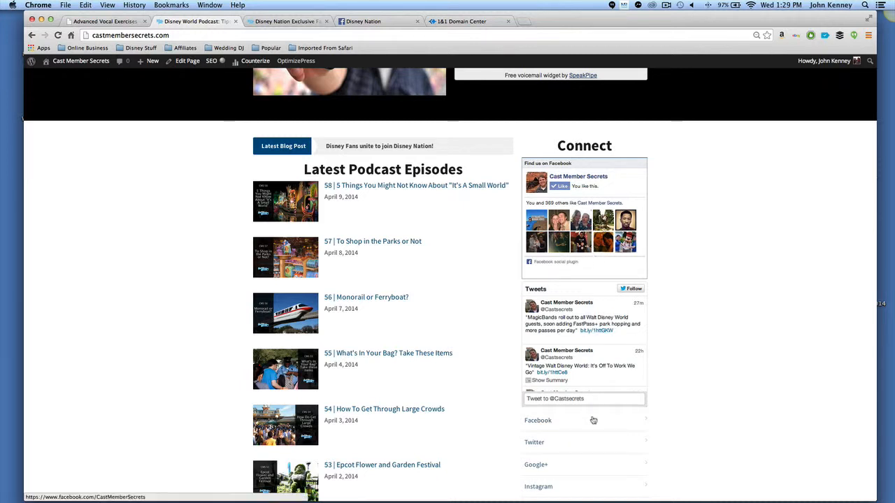
scroll(686, 339, "down", 3)
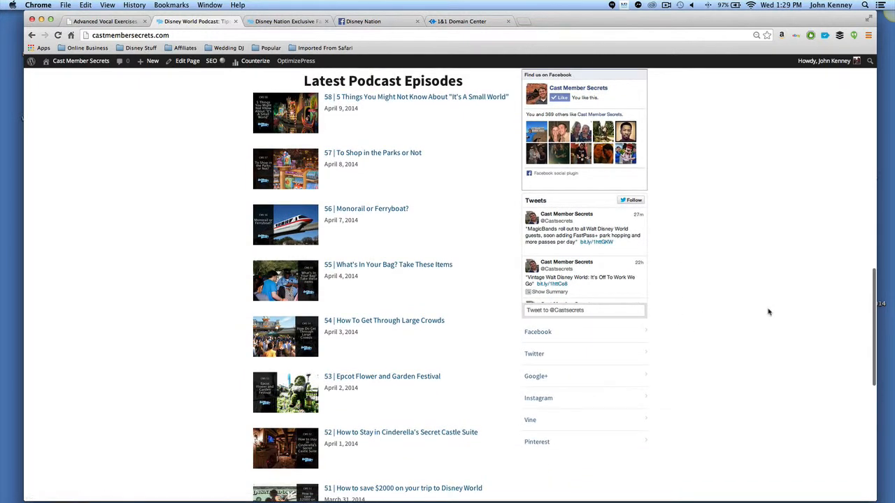
scroll(738, 296, "down", 4)
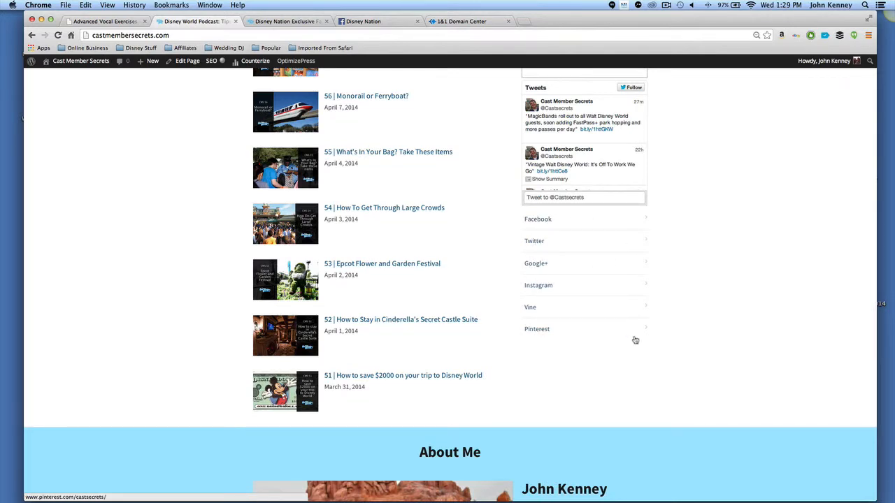
scroll(635, 340, "down", 8)
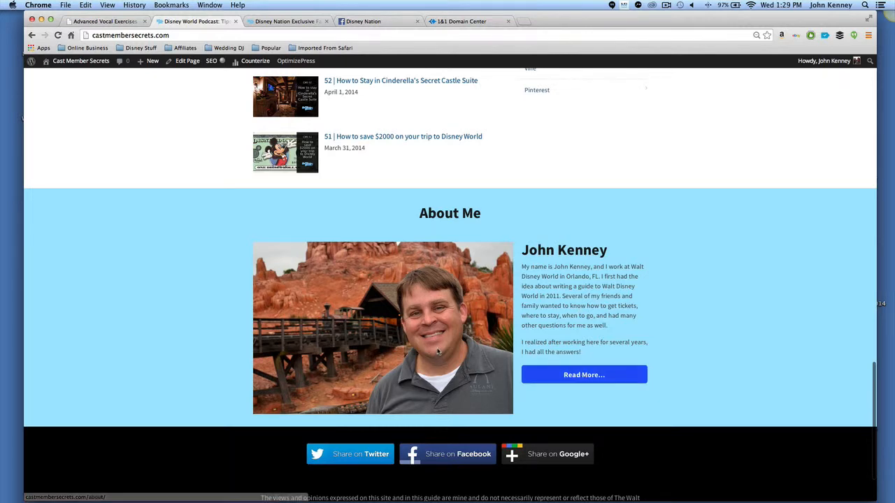
scroll(433, 353, "down", 3)
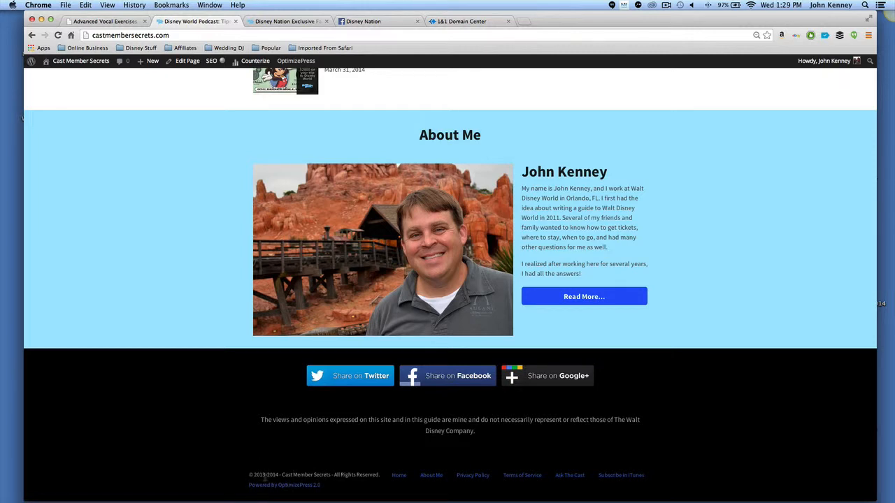
scroll(239, 316, "up", 20)
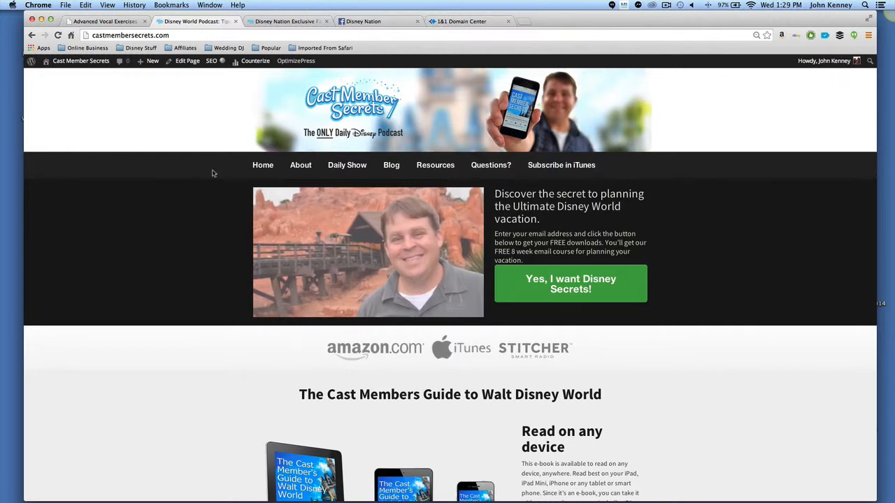
Open the About page and scroll through its content.
left_click(303, 169)
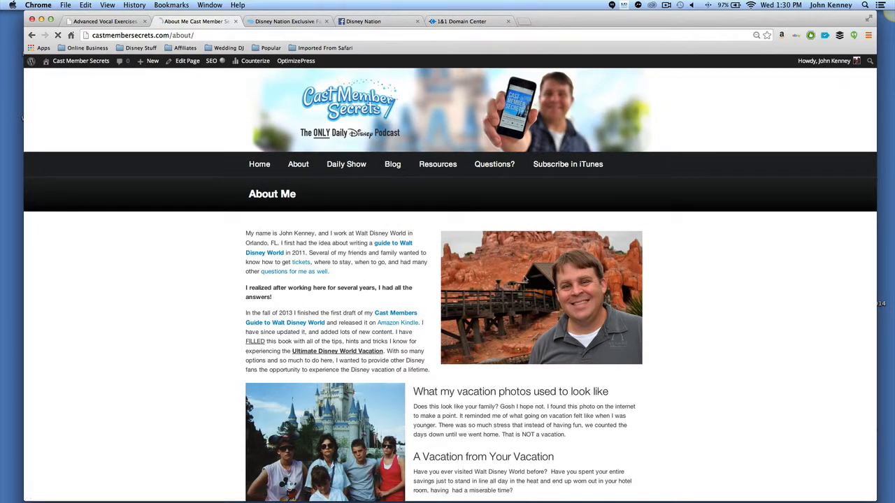
scroll(548, 315, "down", 10)
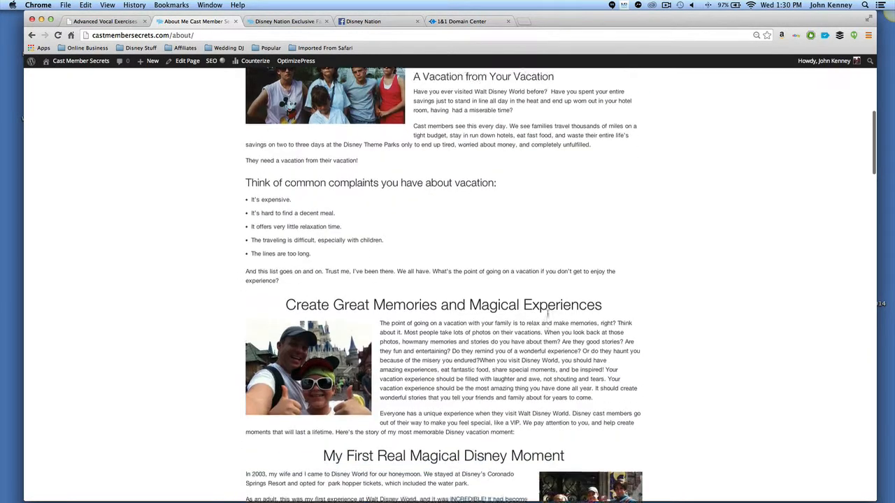
scroll(549, 314, "down", 8)
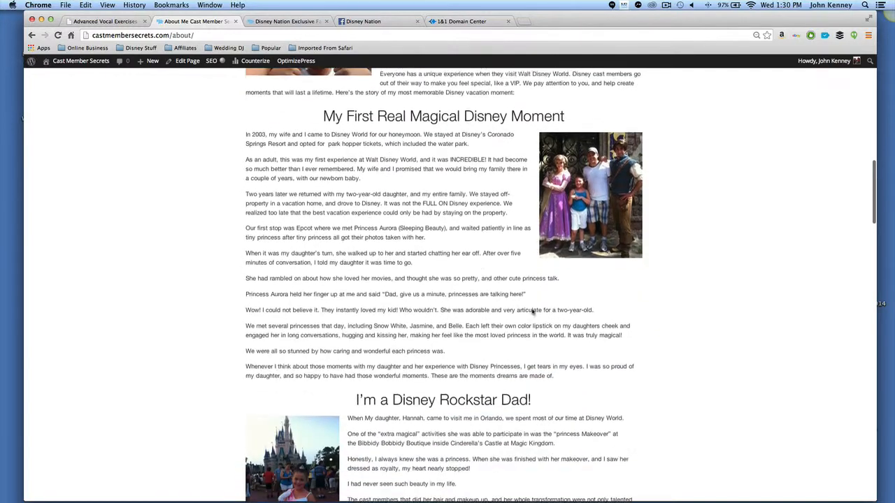
scroll(567, 271, "down", 10)
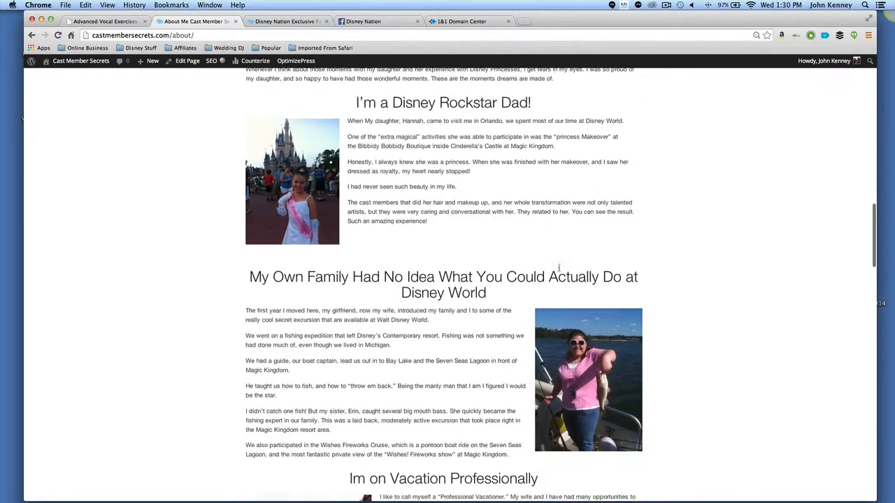
scroll(365, 224, "down", 1)
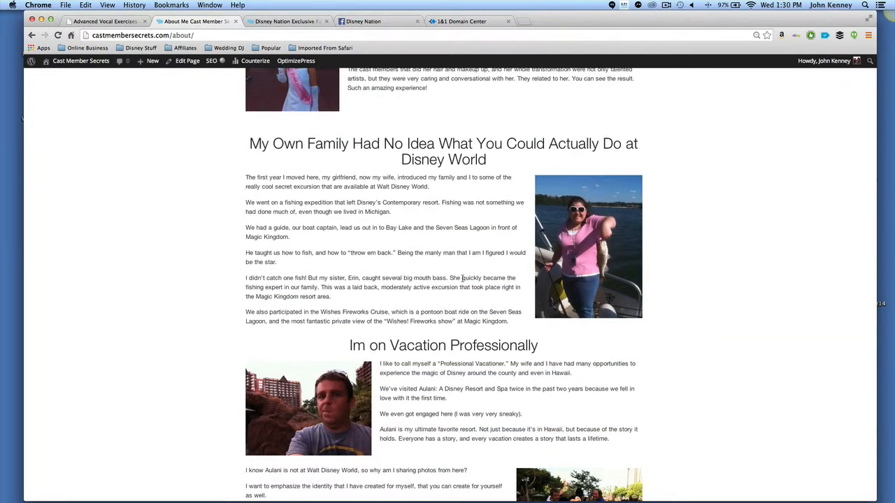
scroll(462, 279, "down", 20)
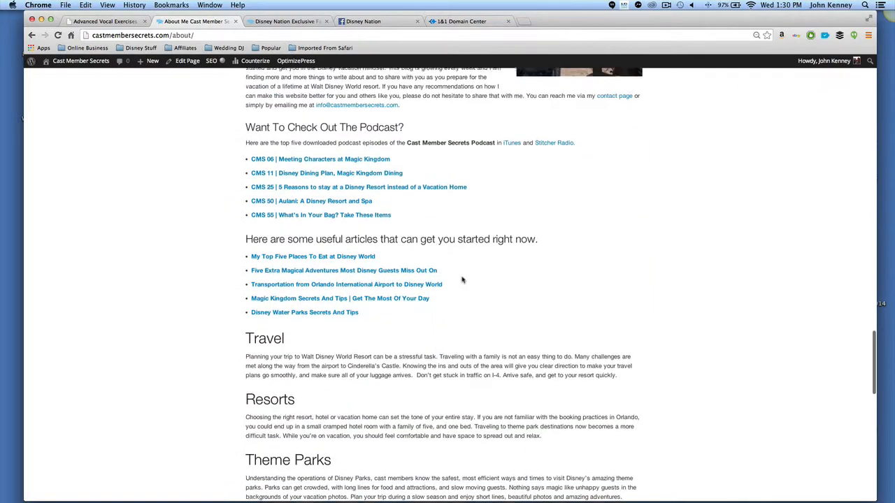
scroll(462, 278, "down", 12)
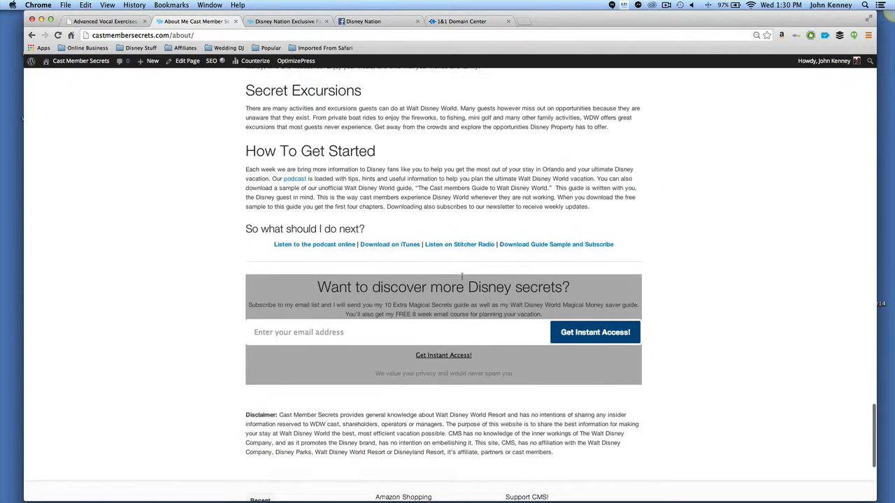
Highlight the 'Want to discover more Disney secrets?' email signup box near the bottom of the About page.
left_click_drag(230, 277, 645, 385)
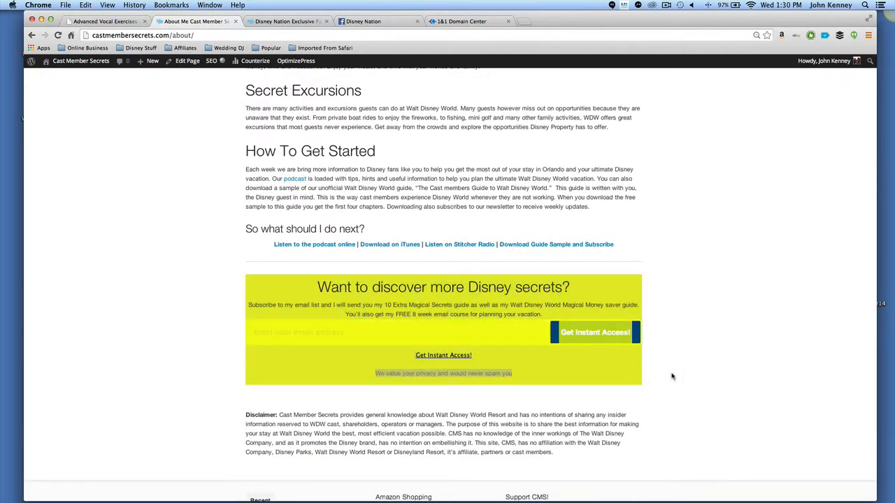
left_click(674, 373)
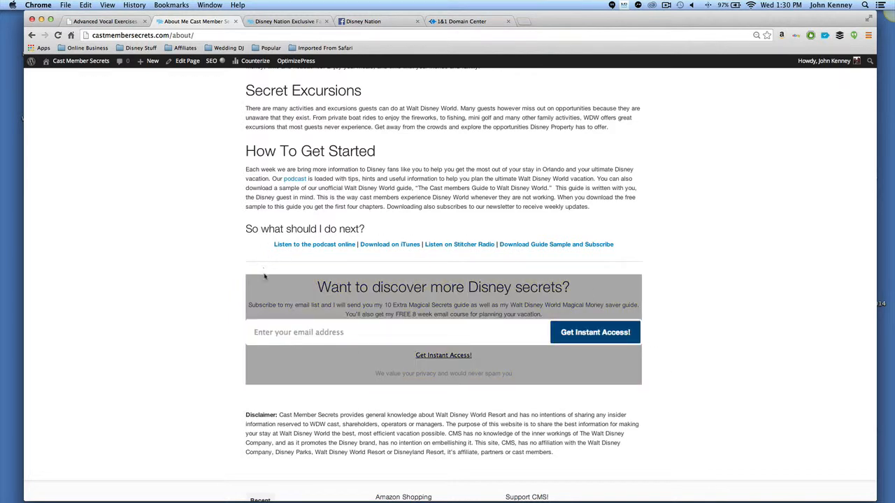
scroll(506, 371, "down", 5)
scroll(506, 371, "up", 7)
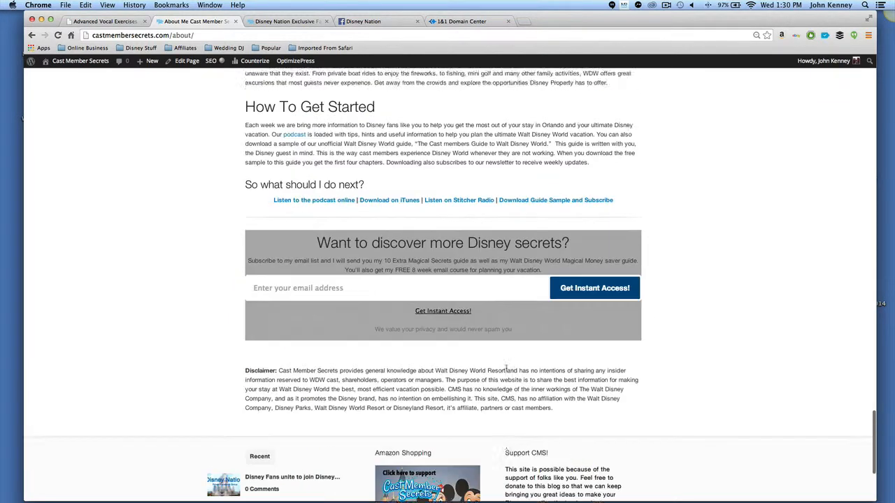
Switch to the Disney Nation blog post tab and scroll through it.
scroll(506, 371, "up", 15)
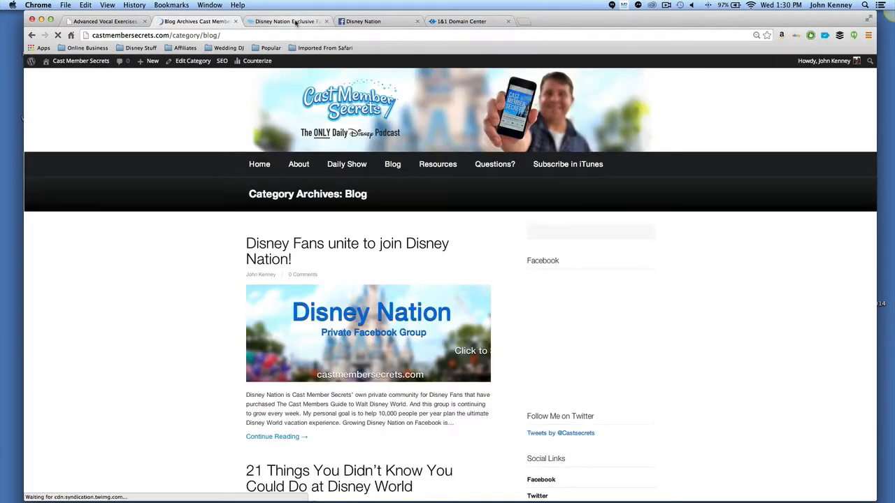
left_click(297, 22)
scroll(552, 315, "down", 3)
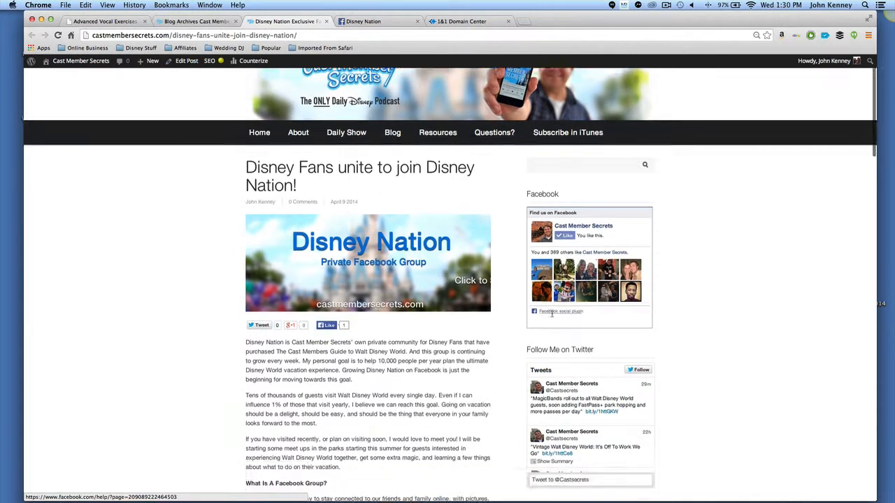
Switch to the blog archive tab and scroll through the listed posts down to the footer and back to the top.
left_click(180, 22)
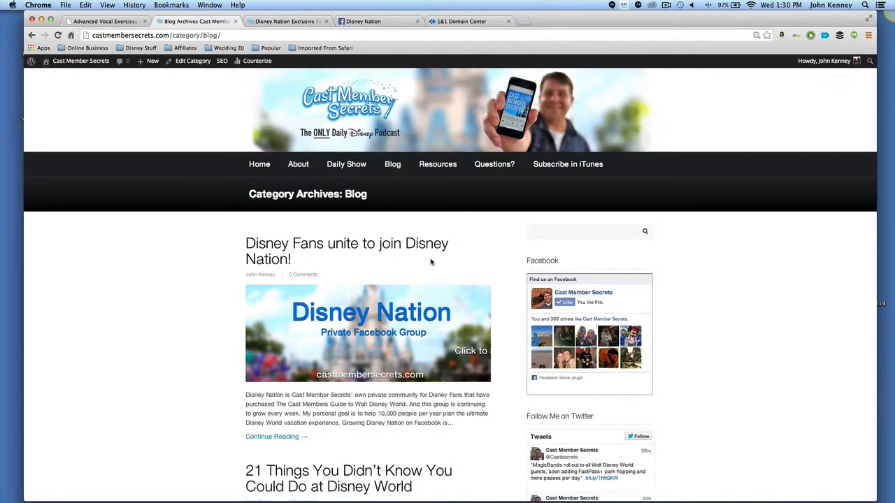
scroll(429, 260, "down", 5)
scroll(323, 172, "up", 5)
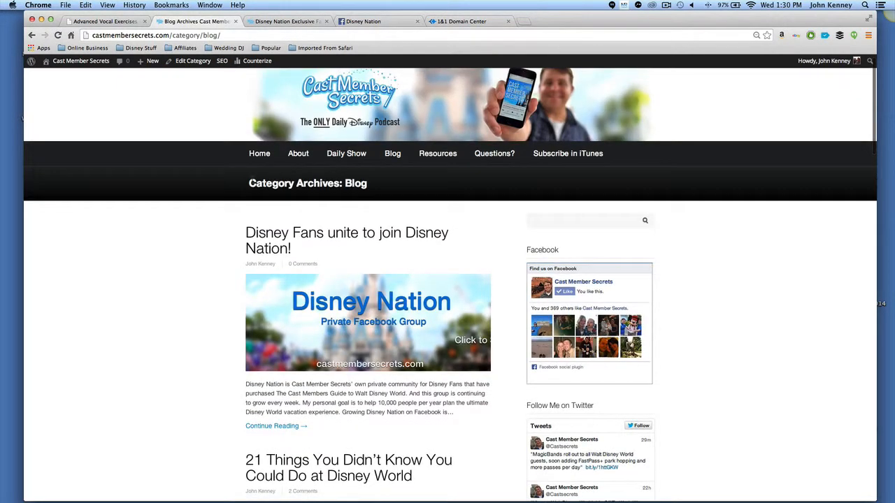
left_click(400, 233)
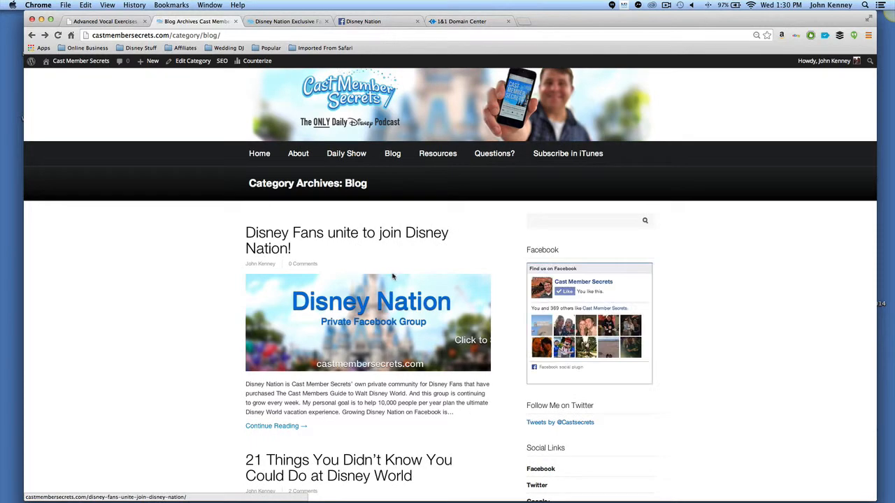
scroll(392, 277, "down", 5)
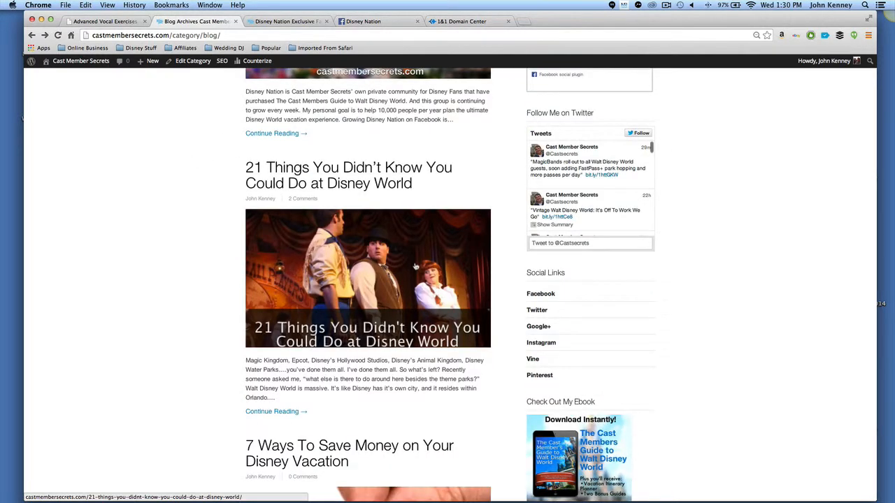
scroll(415, 266, "down", 2)
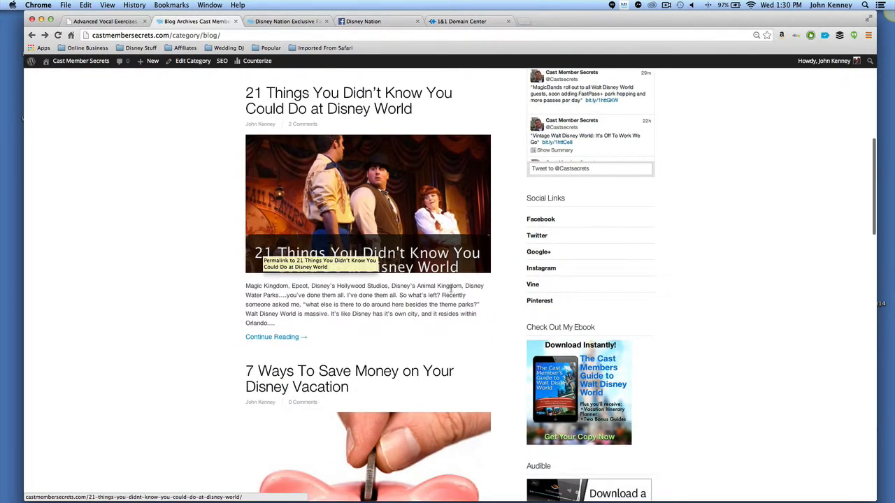
scroll(450, 288, "down", 5)
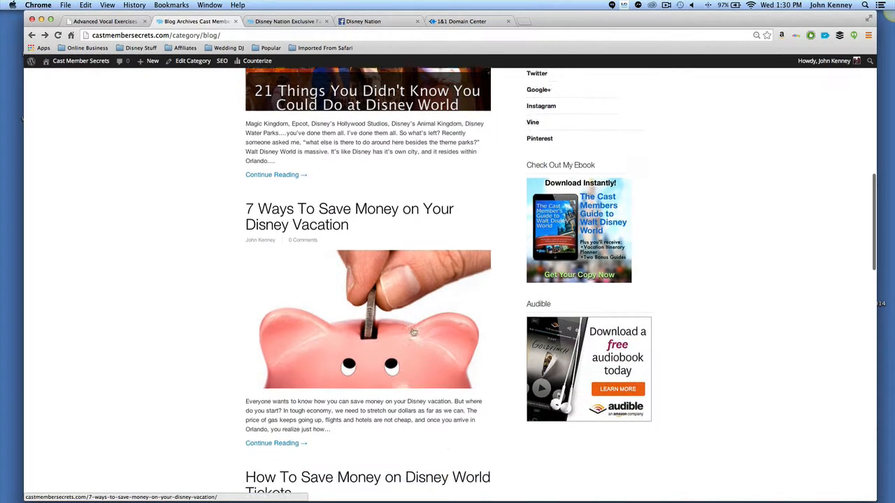
scroll(413, 332, "down", 2)
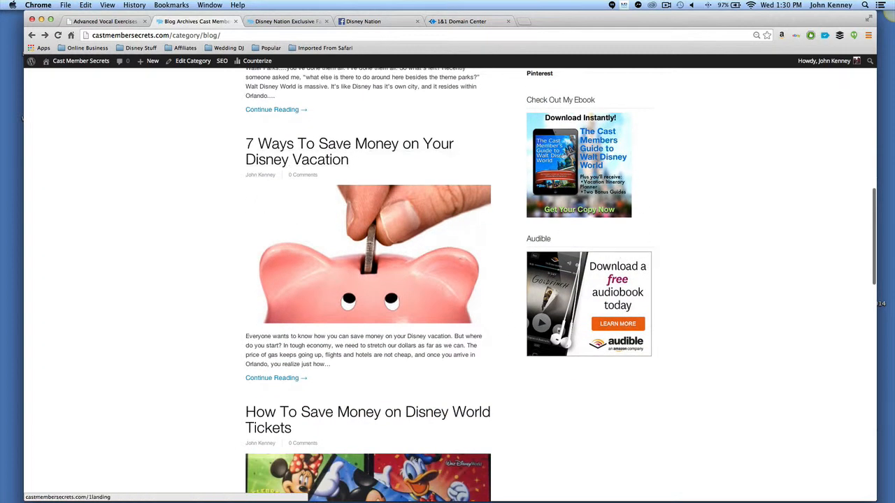
scroll(645, 193, "up", 10)
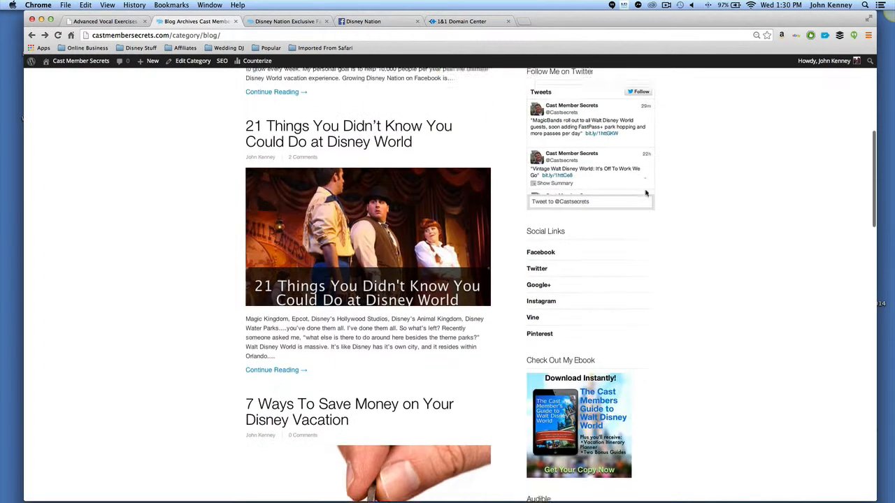
scroll(589, 137, "up", 2)
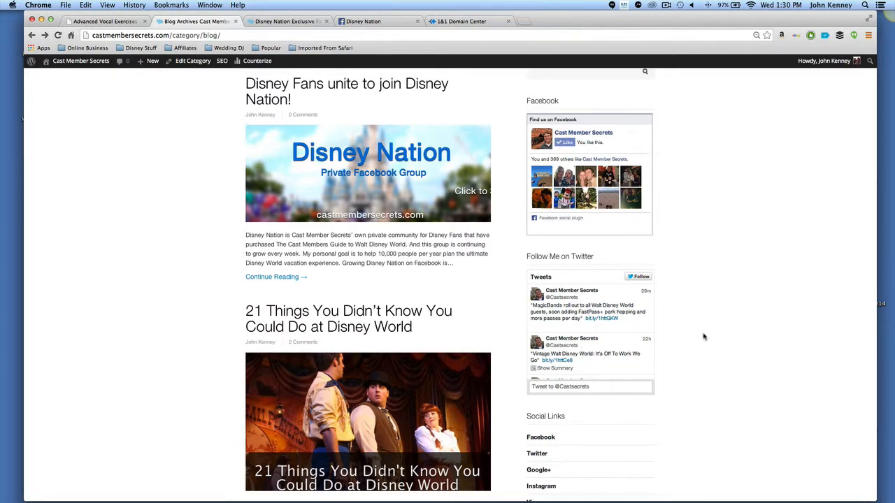
scroll(703, 335, "down", 4)
scroll(357, 280, "down", 12)
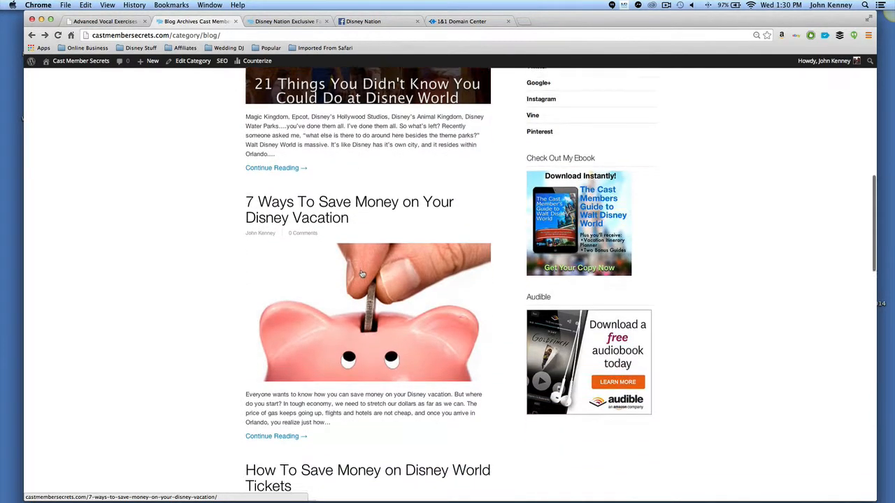
scroll(404, 263, "down", 13)
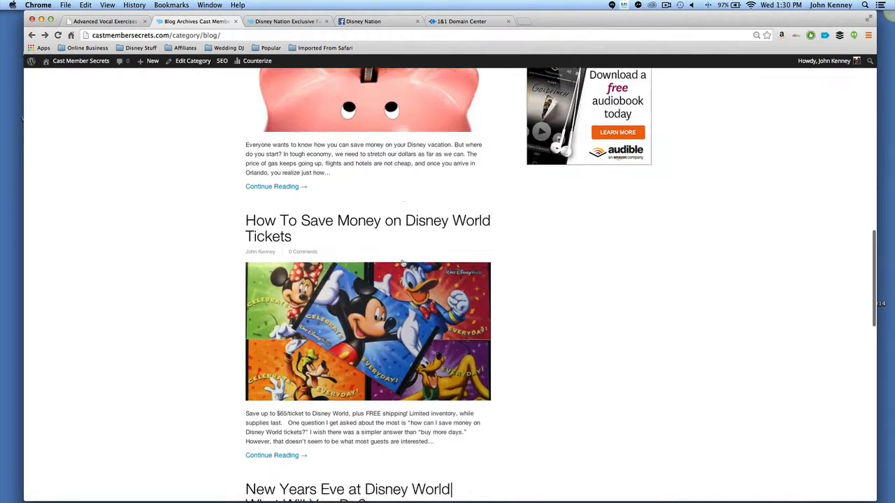
scroll(402, 263, "down", 13)
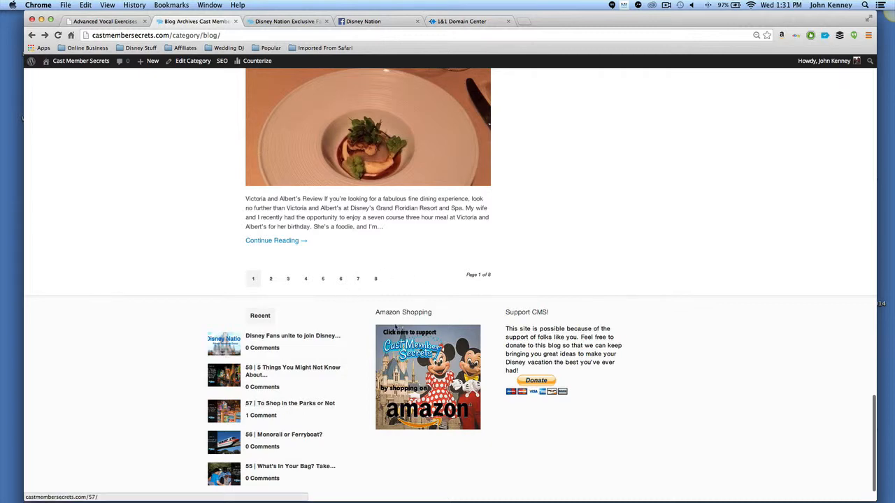
scroll(408, 201, "up", 11)
scroll(408, 200, "up", 10)
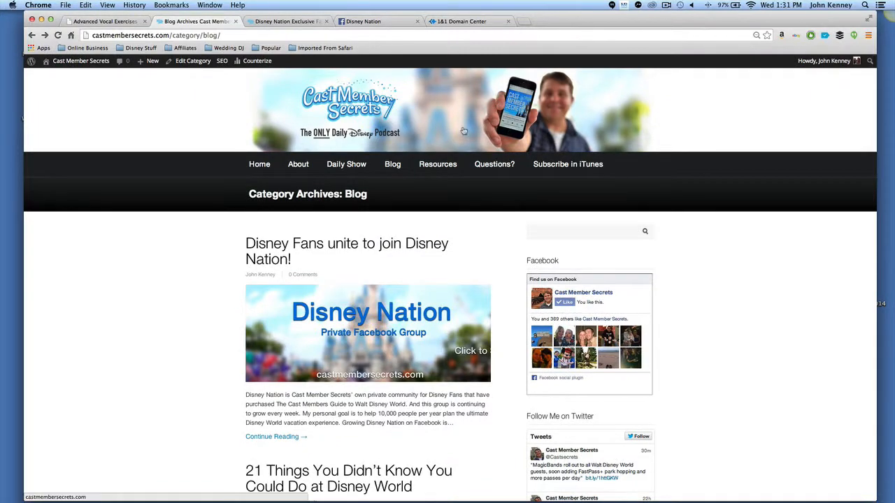
Return to the Disney Nation blog post tab and scroll through it to the comments section.
left_click(286, 21)
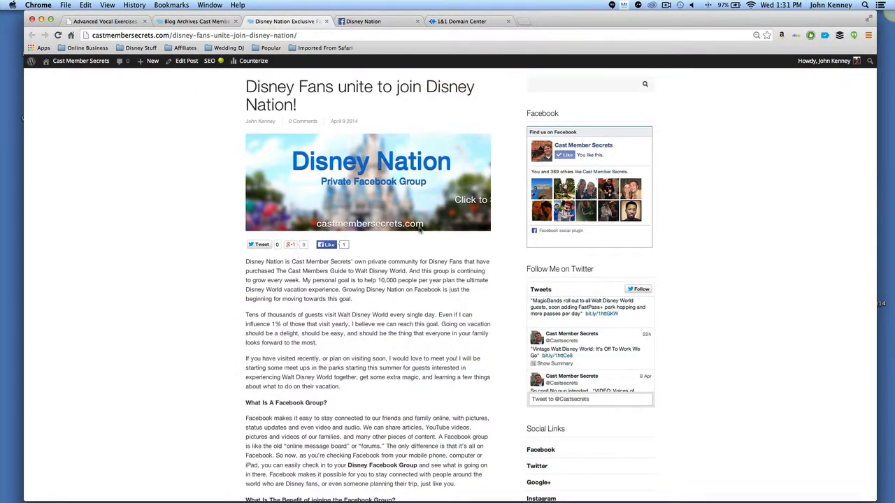
scroll(366, 240, "down", 10)
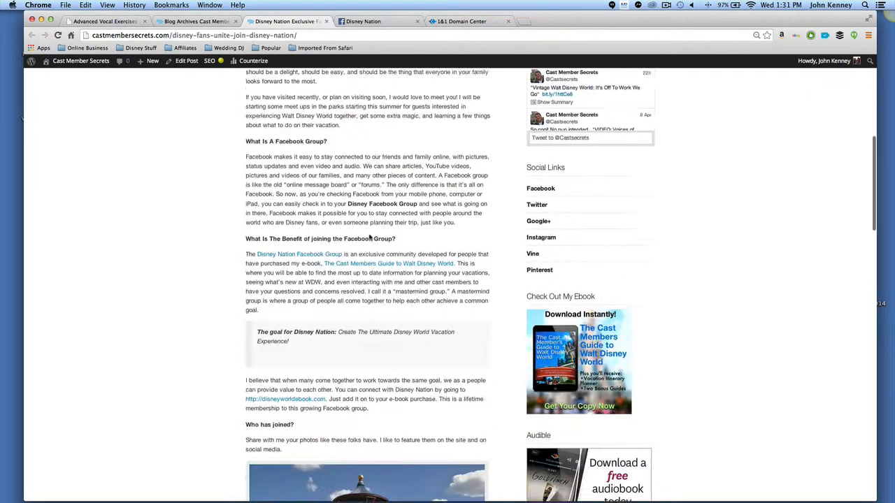
scroll(368, 233, "down", 5)
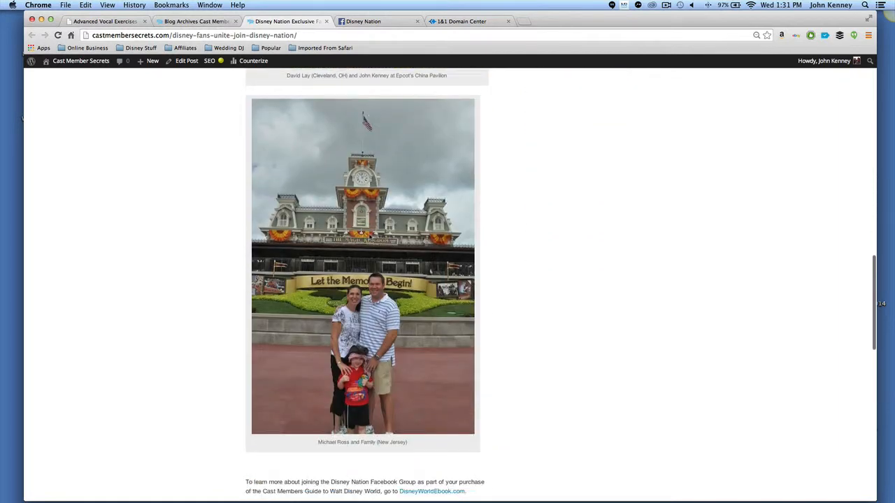
scroll(373, 230, "down", 5)
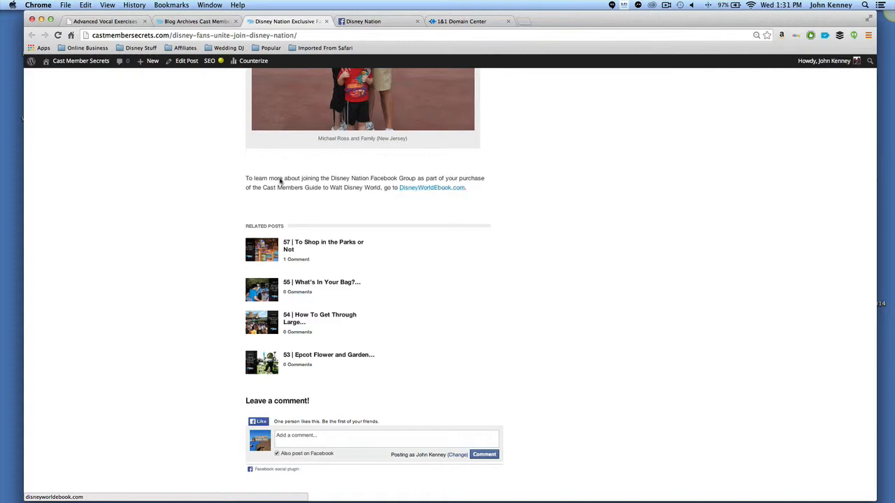
scroll(436, 200, "up", 15)
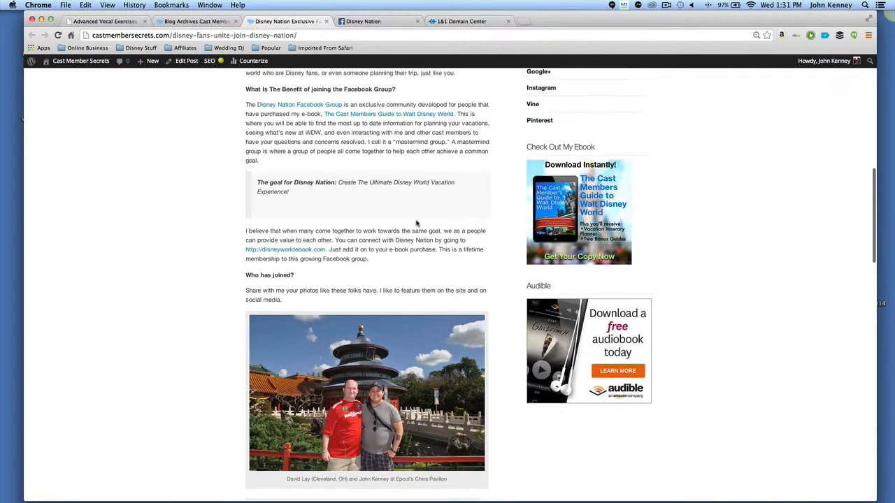
scroll(401, 217, "up", 5)
scroll(404, 216, "down", 20)
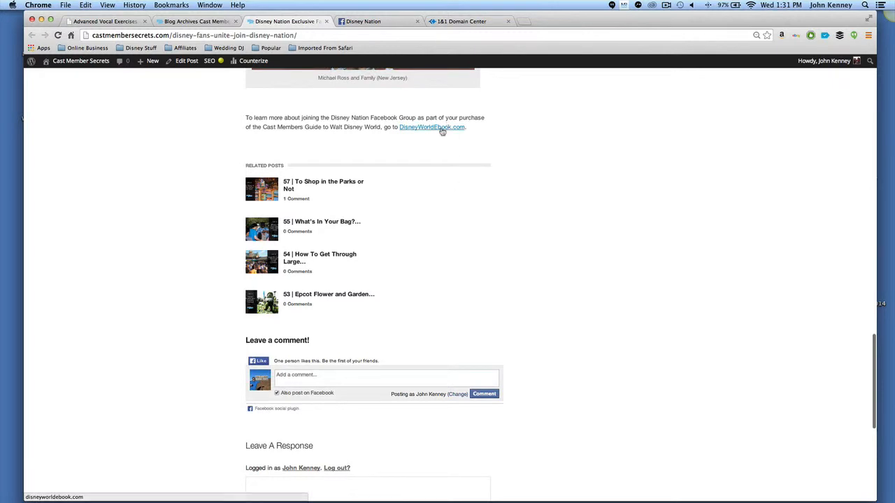
Open the DisneyWorldEbook.com link from the post and scroll through the ebook landing page.
left_click(432, 128)
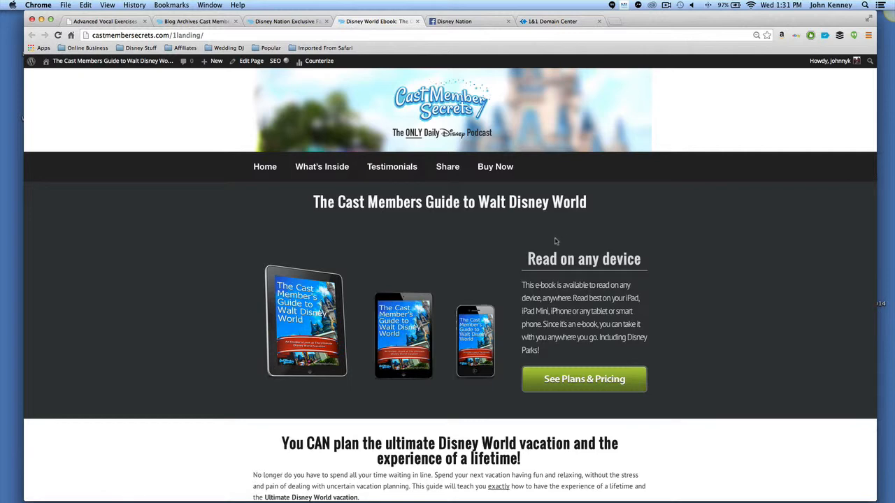
scroll(538, 242, "down", 5)
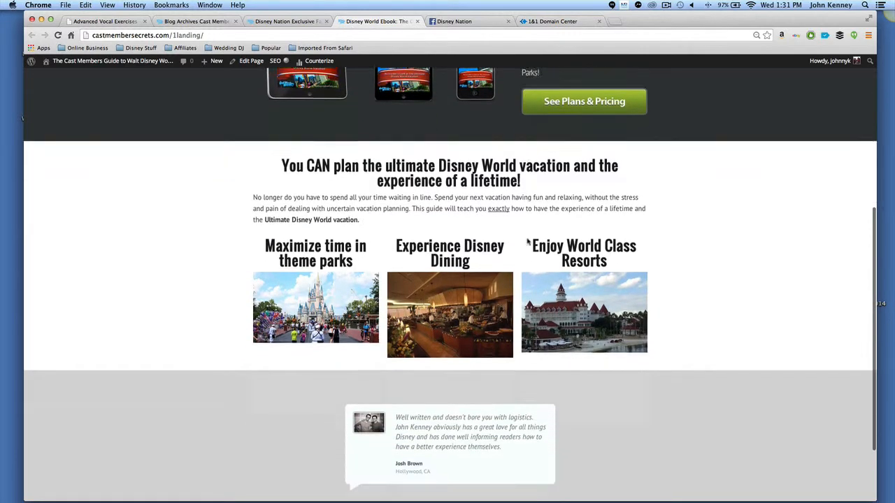
scroll(519, 243, "up", 5)
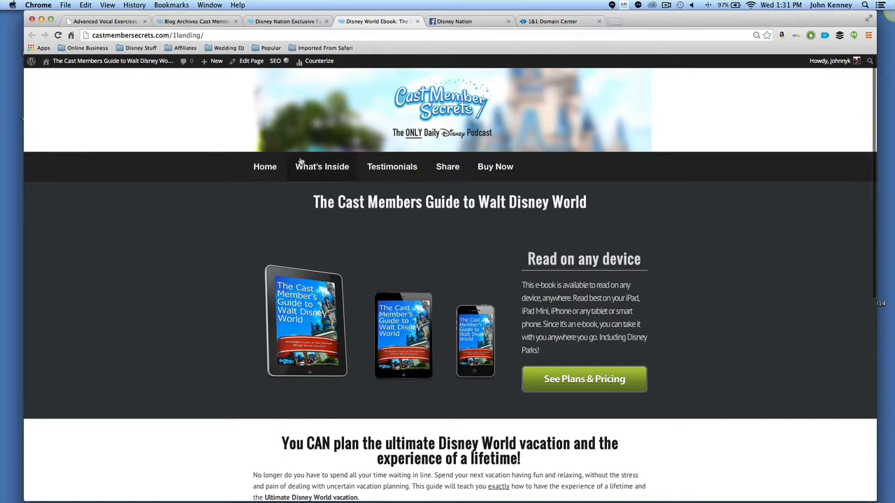
Open the ebook's What's Inside page and scroll through its chapter descriptions.
left_click(300, 166)
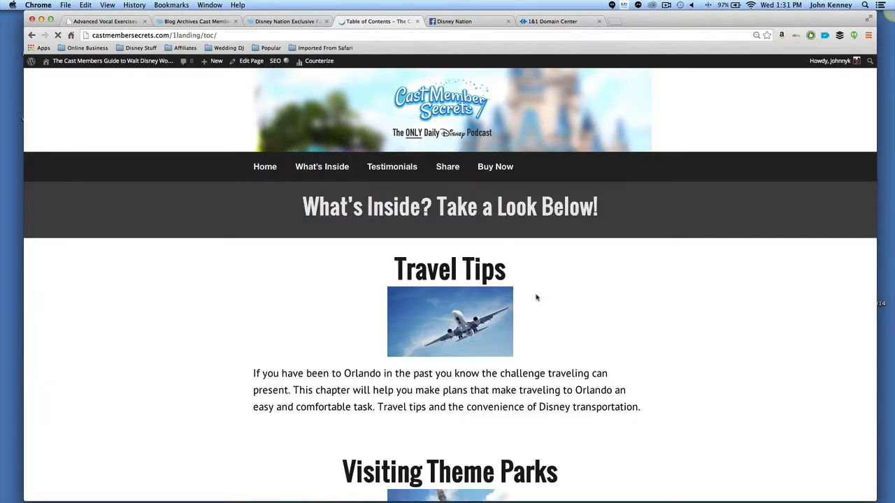
scroll(581, 299, "down", 5)
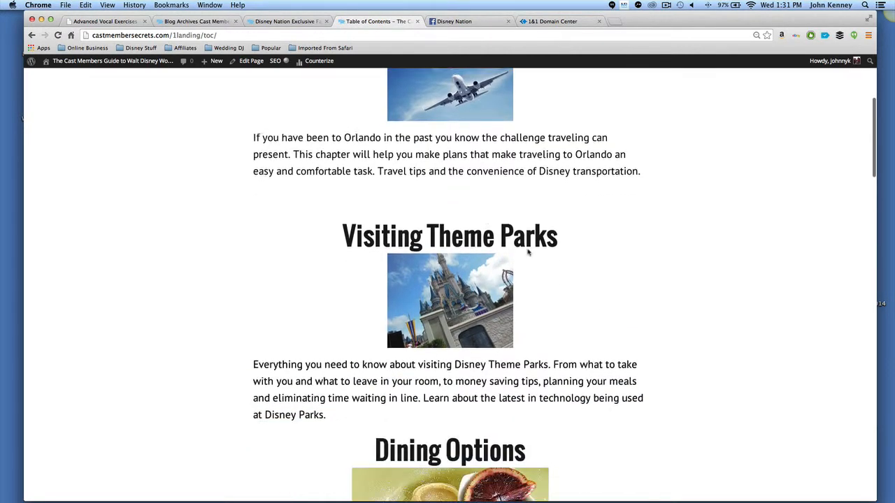
scroll(545, 308, "down", 14)
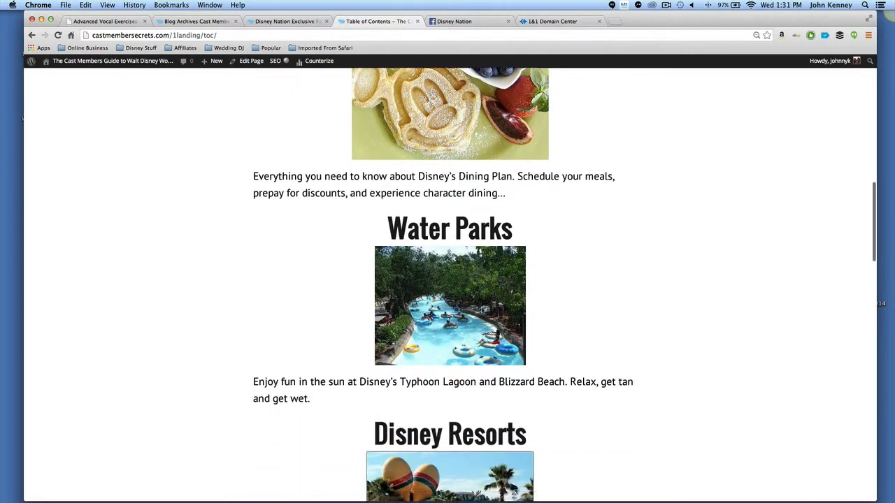
scroll(419, 296, "down", 3)
scroll(420, 294, "up", 15)
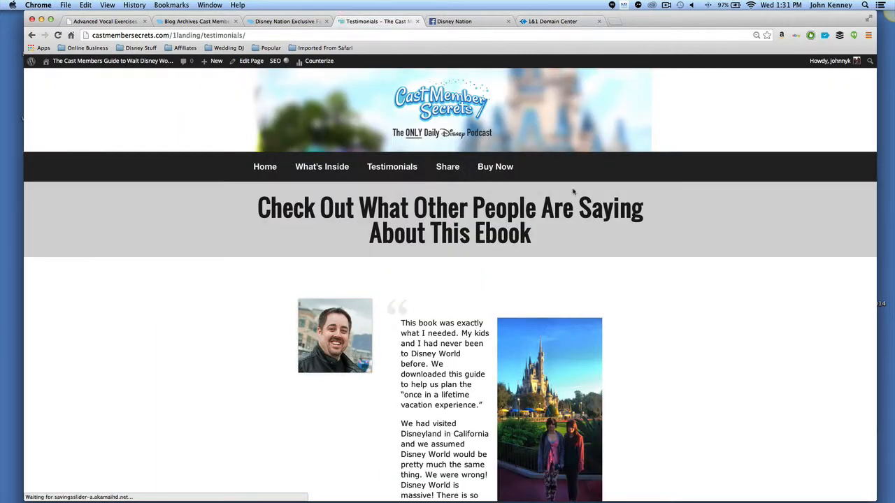
Scroll through the ebook's Testimonials page to the bottom and open See Plans & Pricing.
scroll(590, 205, "down", 2)
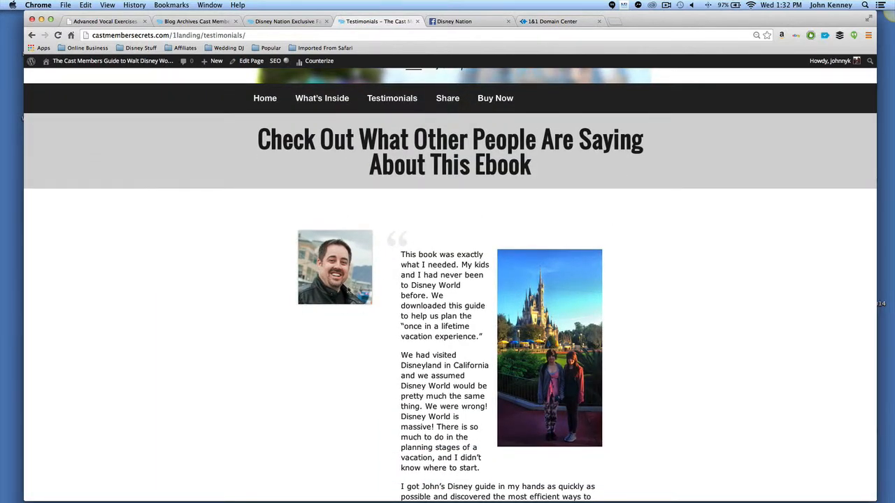
scroll(637, 254, "down", 1)
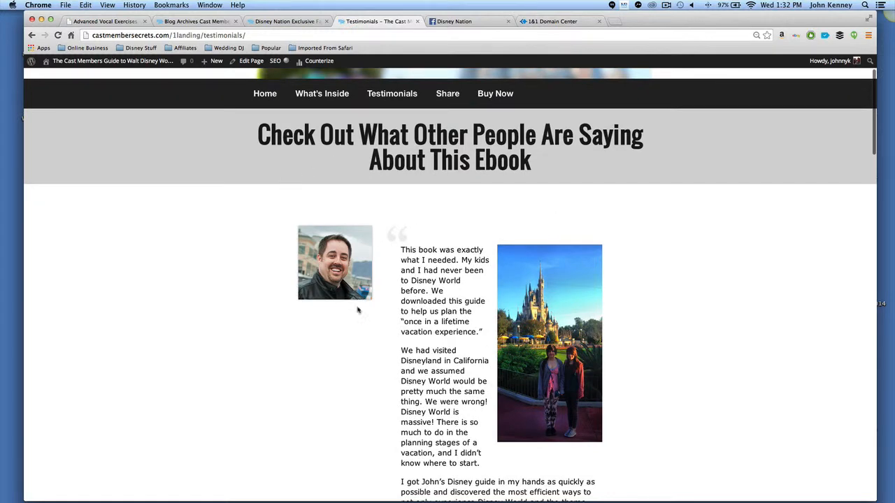
scroll(639, 303, "down", 13)
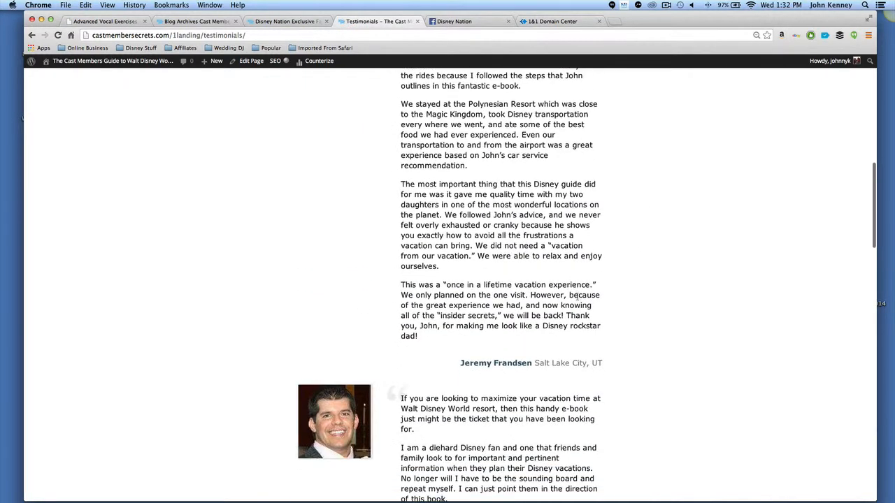
scroll(413, 211, "down", 4)
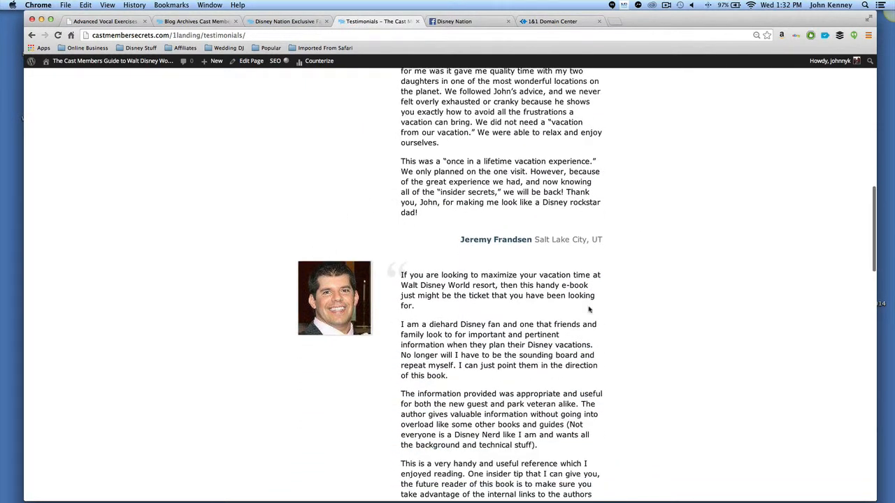
scroll(588, 309, "down", 7)
scroll(526, 299, "down", 8)
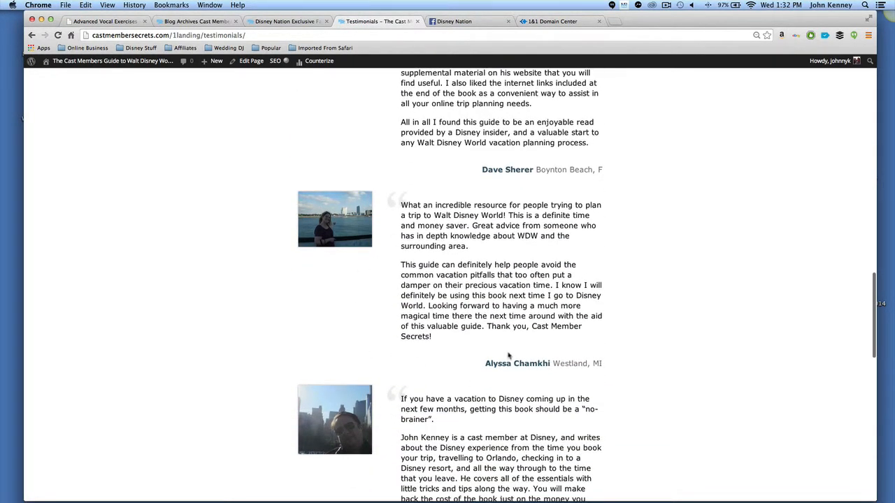
scroll(508, 355, "down", 6)
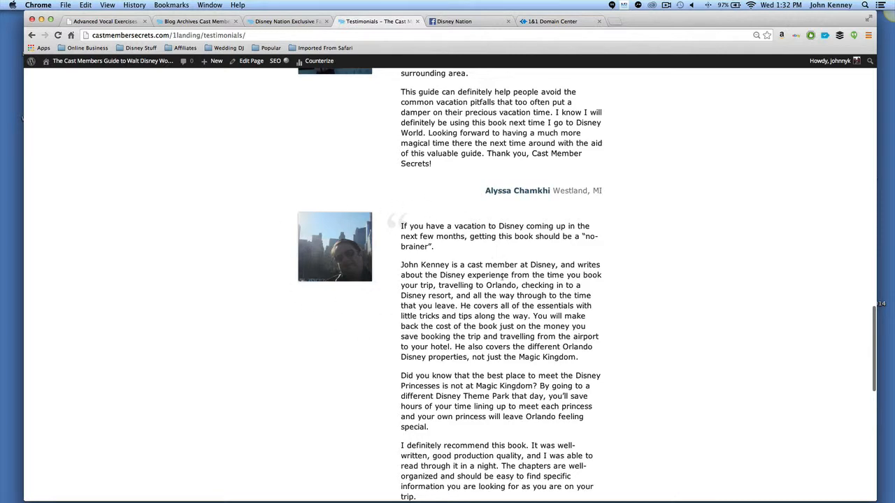
scroll(482, 321, "down", 8)
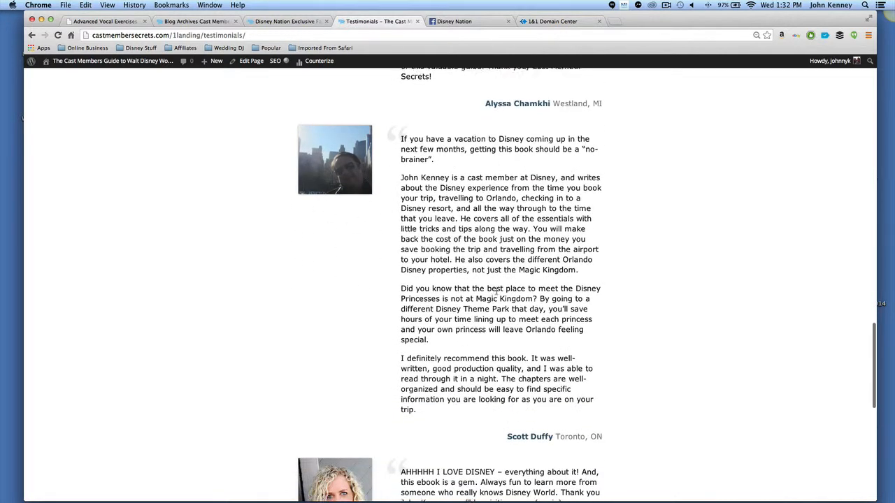
scroll(496, 291, "down", 10)
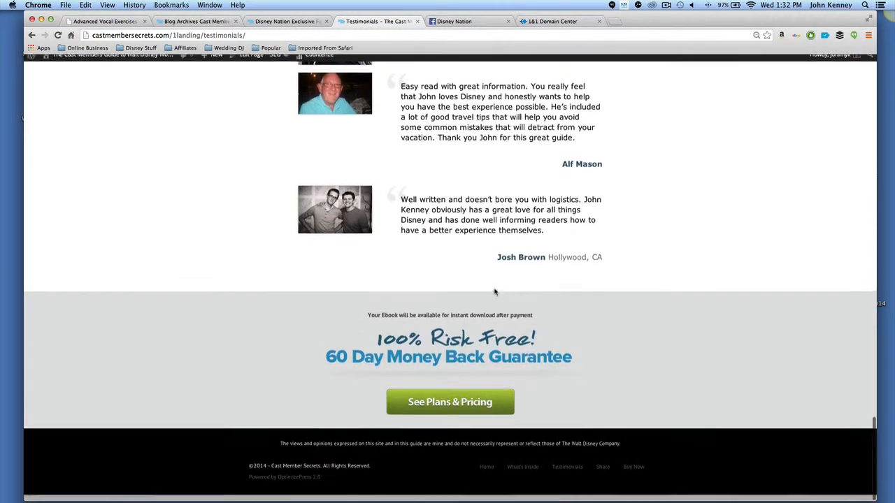
left_click(448, 410)
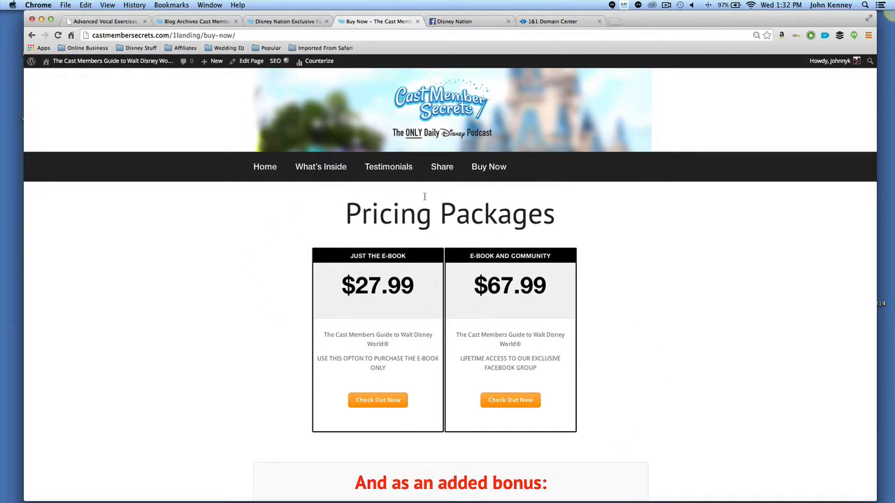
Scroll through the Pricing Packages page to the money-back guarantee and back to the top.
scroll(591, 295, "down", 4)
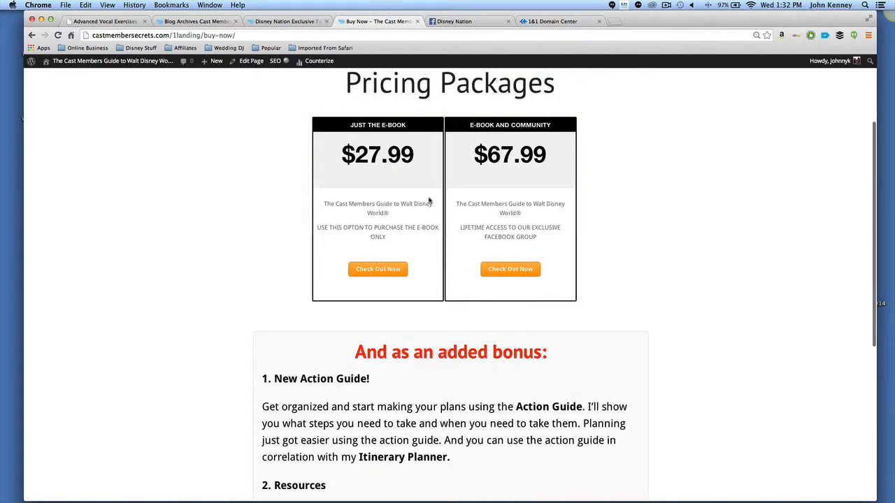
scroll(542, 314, "down", 5)
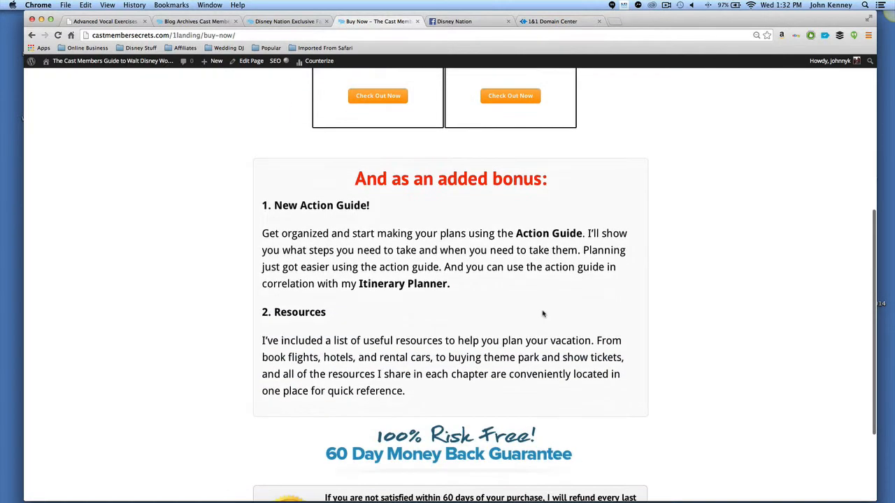
scroll(542, 314, "down", 4)
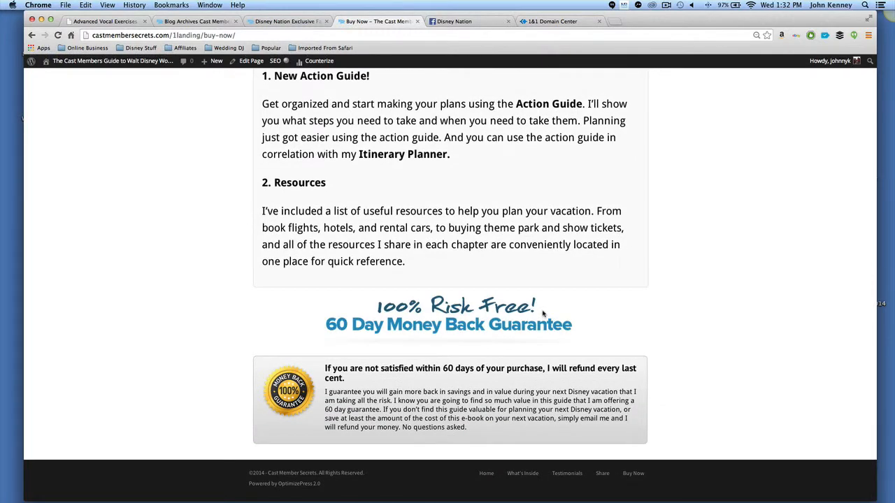
scroll(542, 313, "up", 14)
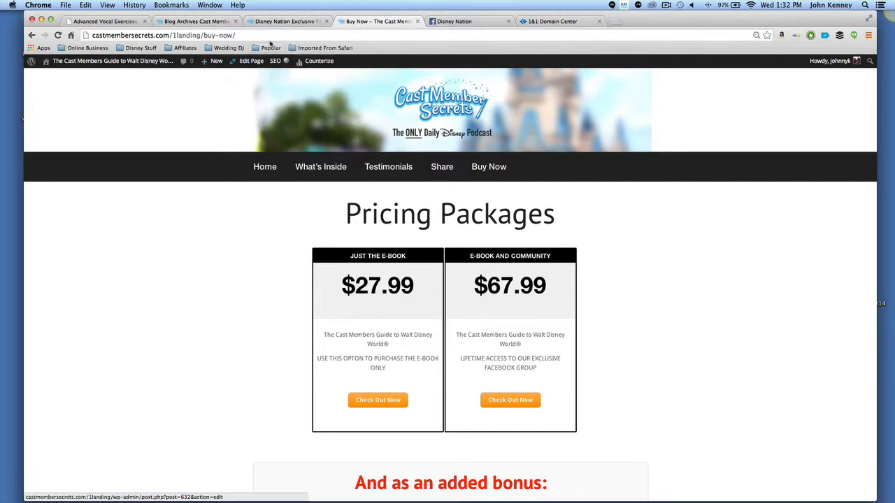
Switch to the site's blog tab, go to the homepage and open it in the OptimizePress Live Editor.
left_click(196, 22)
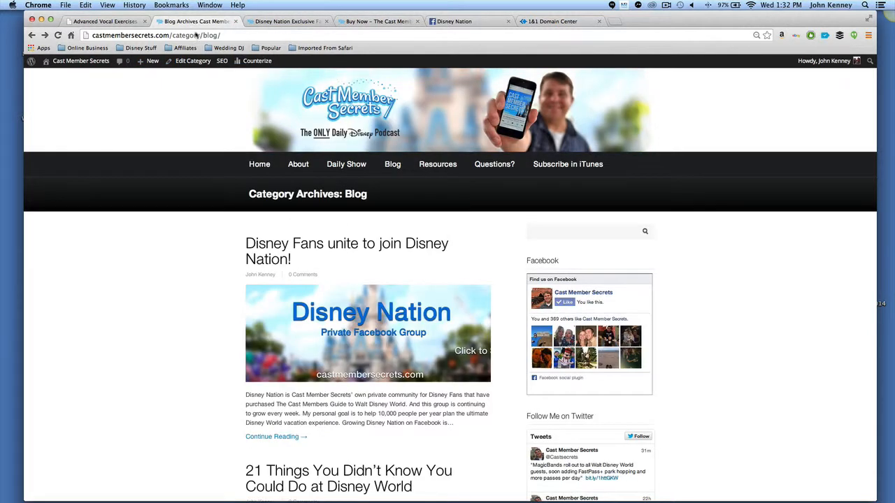
left_click(269, 165)
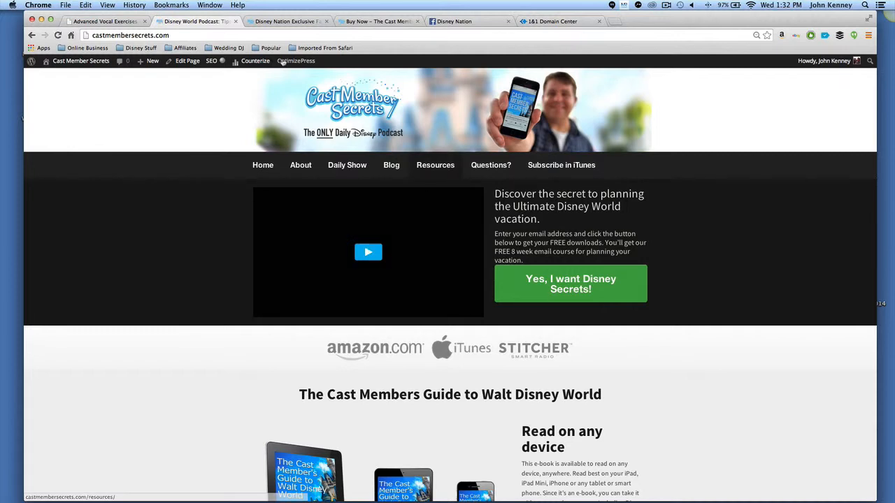
mouse_move(295, 62)
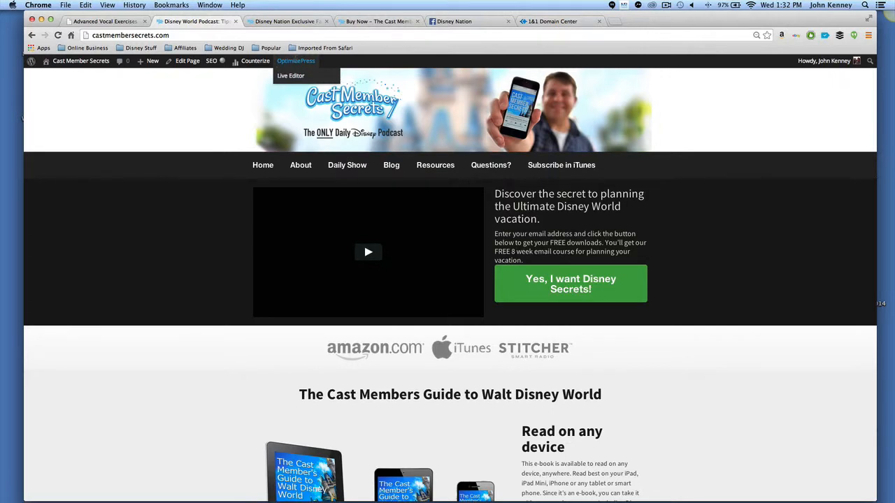
left_click(292, 77)
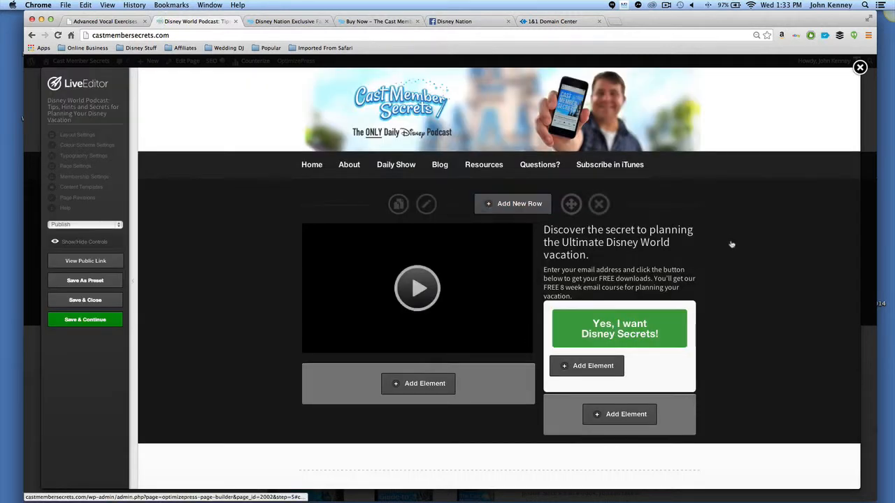
Scroll through the homepage's rows in the Live Editor down to the Listen to the show section.
scroll(705, 276, "down", 3)
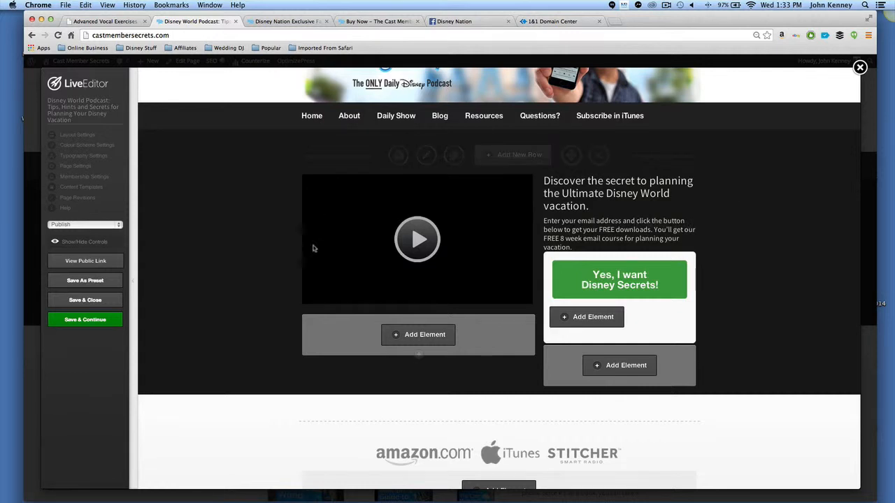
scroll(691, 394, "down", 5)
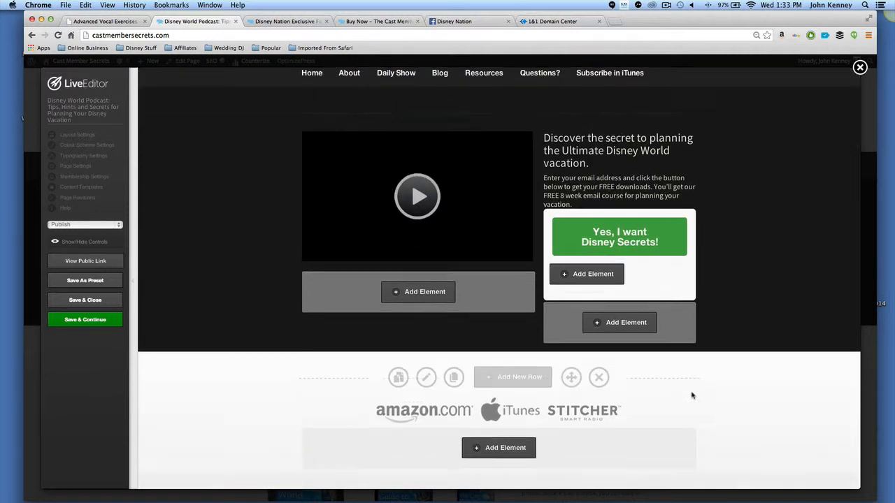
scroll(691, 394, "down", 3)
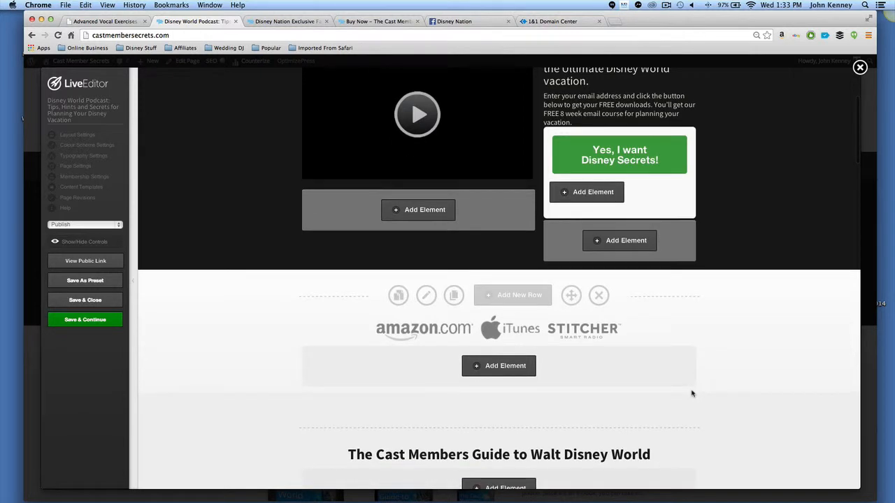
scroll(692, 394, "down", 2)
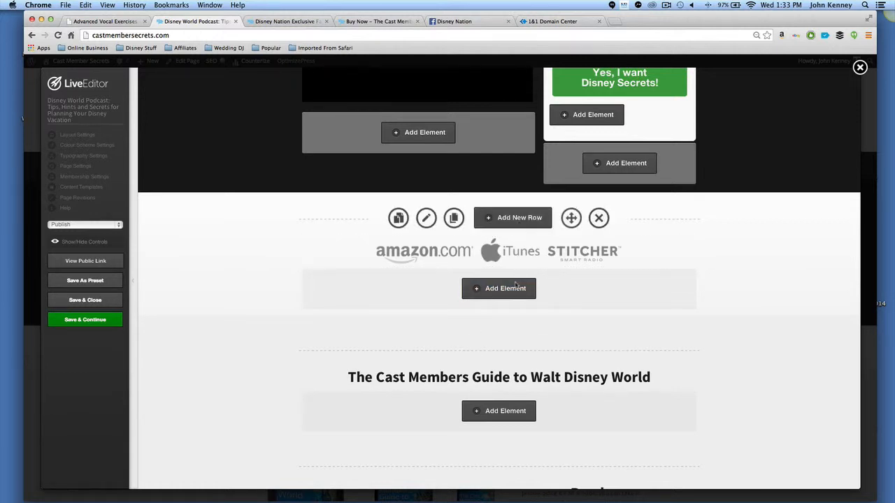
scroll(526, 320, "down", 5)
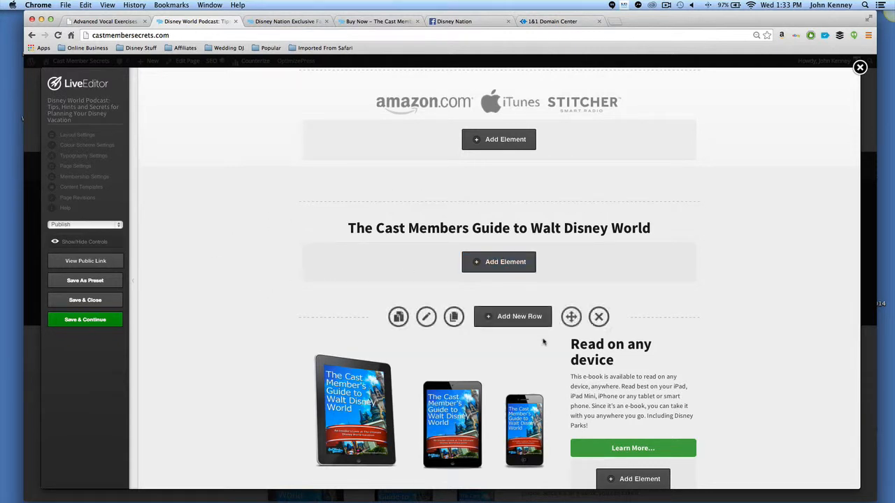
left_click(529, 323)
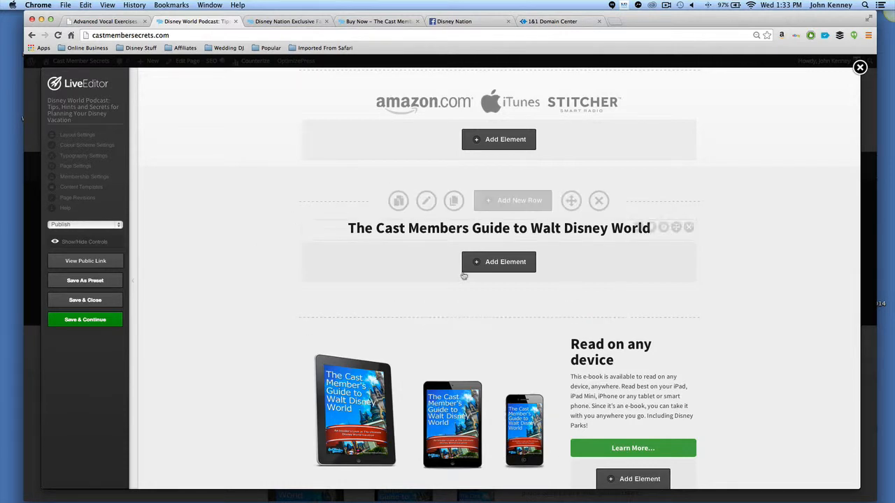
scroll(685, 347, "down", 3)
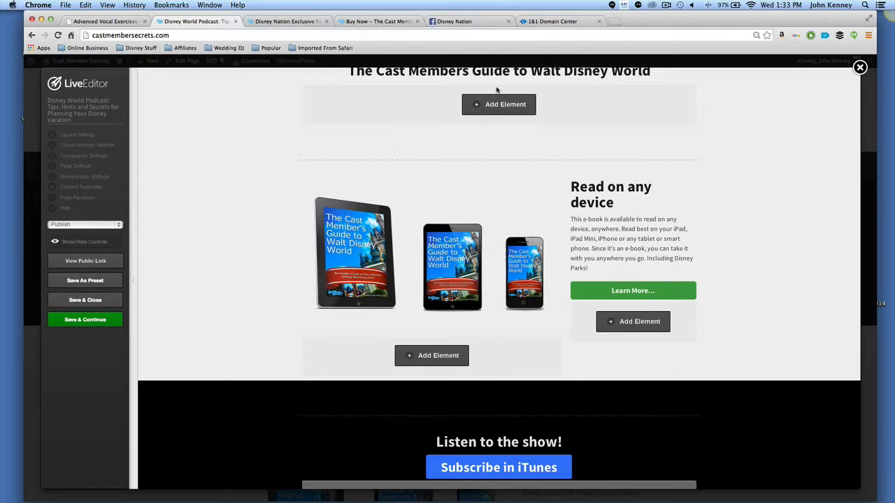
scroll(493, 259, "down", 5)
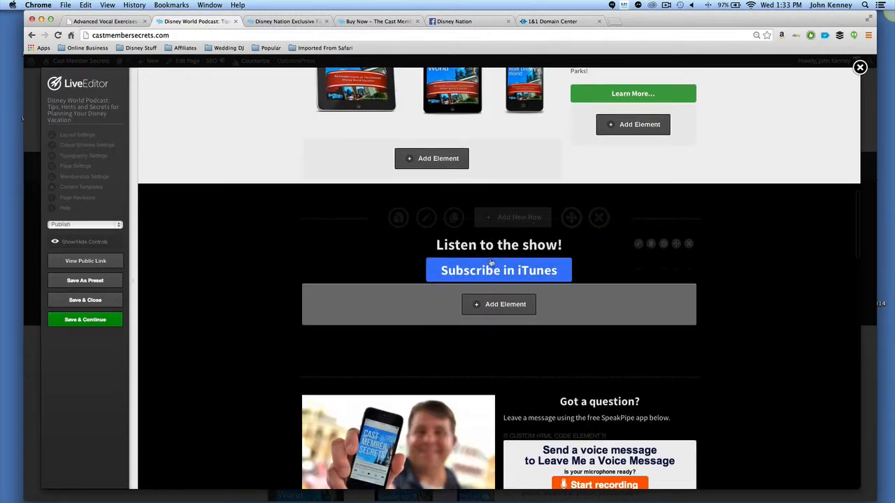
Open the Add New Row layout picker and close it.
left_click(521, 218)
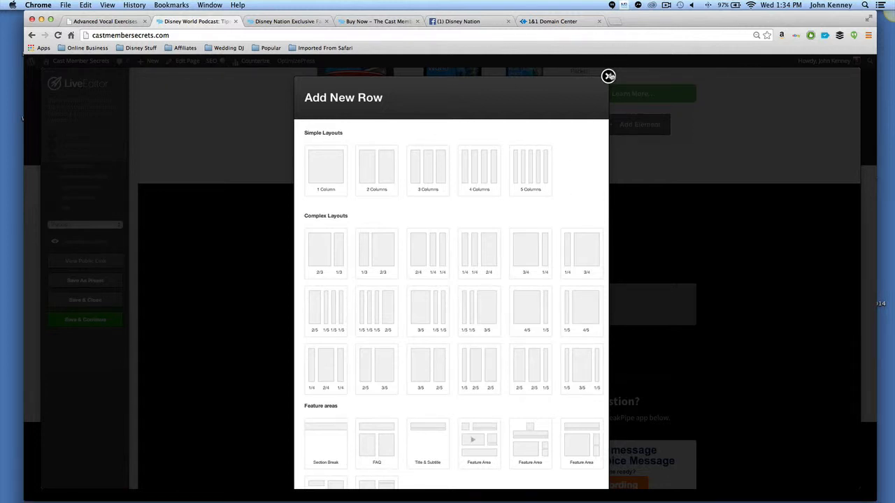
left_click(608, 76)
Add an element below the voice message widget and choose Affiliate Page Snippets.
scroll(559, 306, "down", 3)
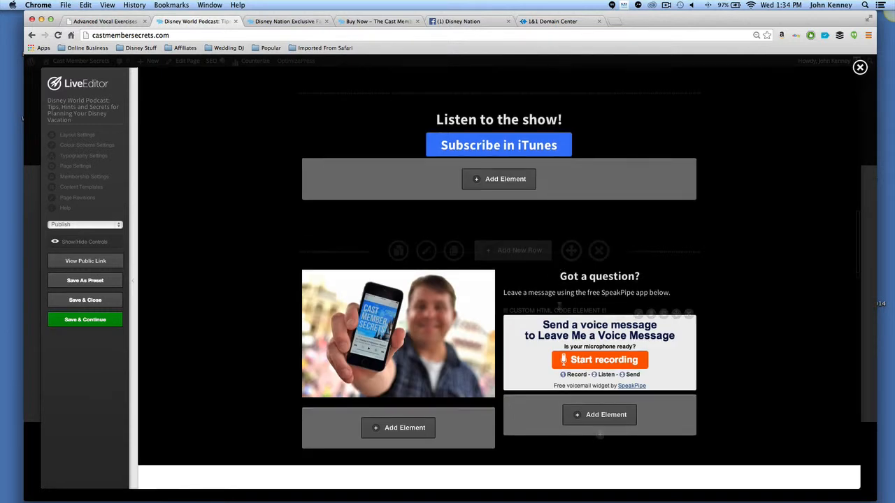
scroll(559, 305, "down", 2)
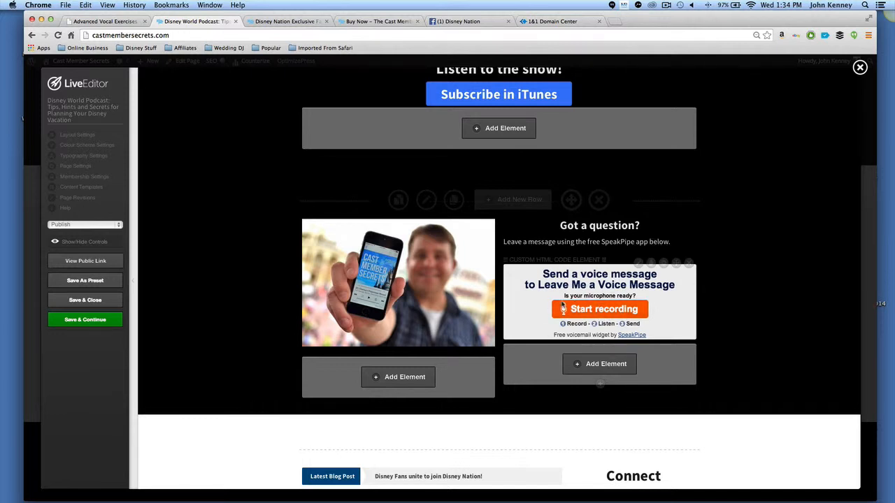
left_click(598, 363)
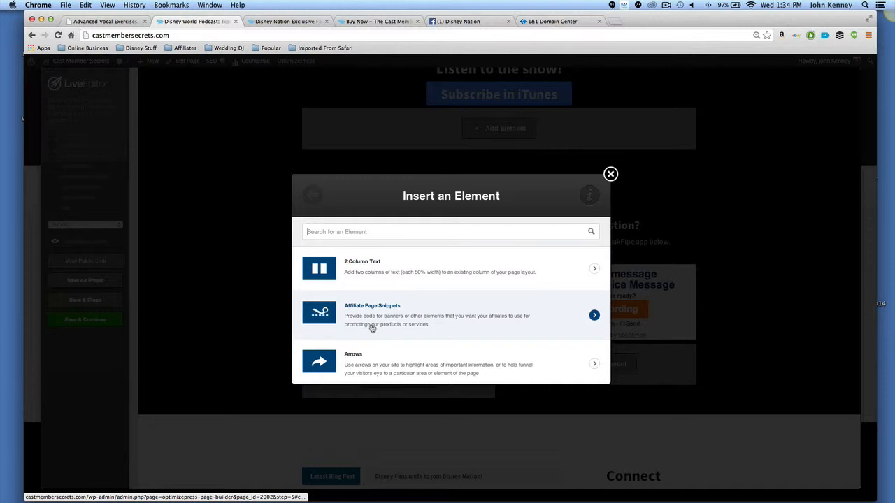
scroll(373, 328, "down", 1)
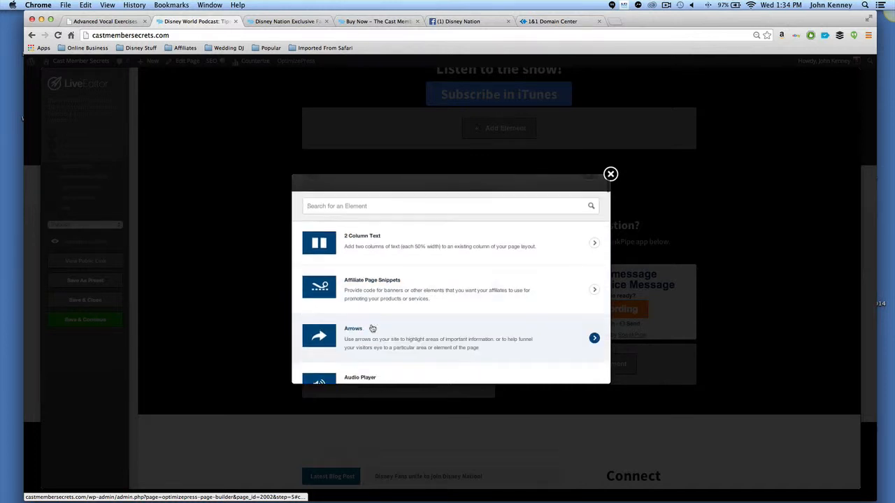
left_click(509, 312)
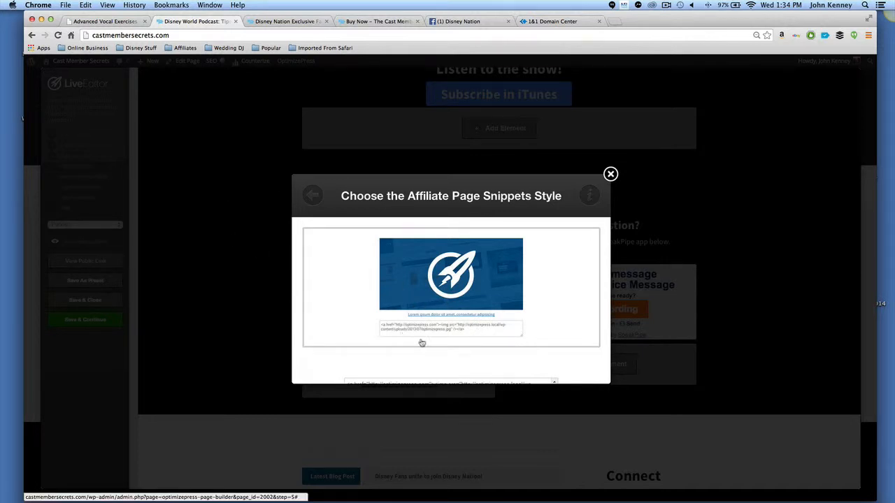
Switch to the ebook site tab, open its Share page and scroll to the banner embed code boxes.
left_click(364, 22)
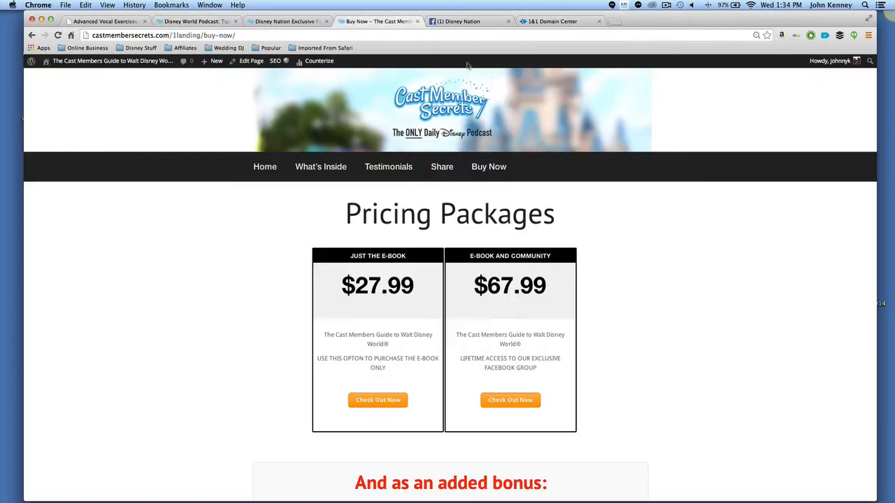
left_click(446, 174)
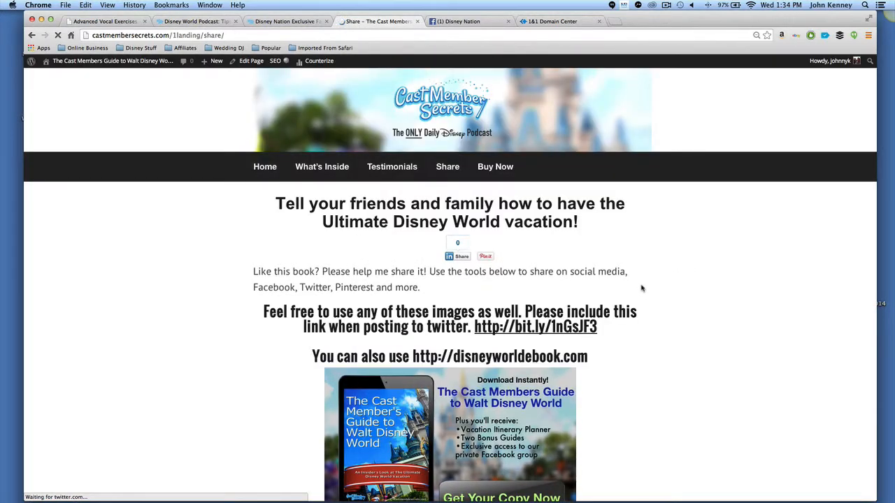
scroll(641, 288, "down", 5)
scroll(613, 278, "down", 3)
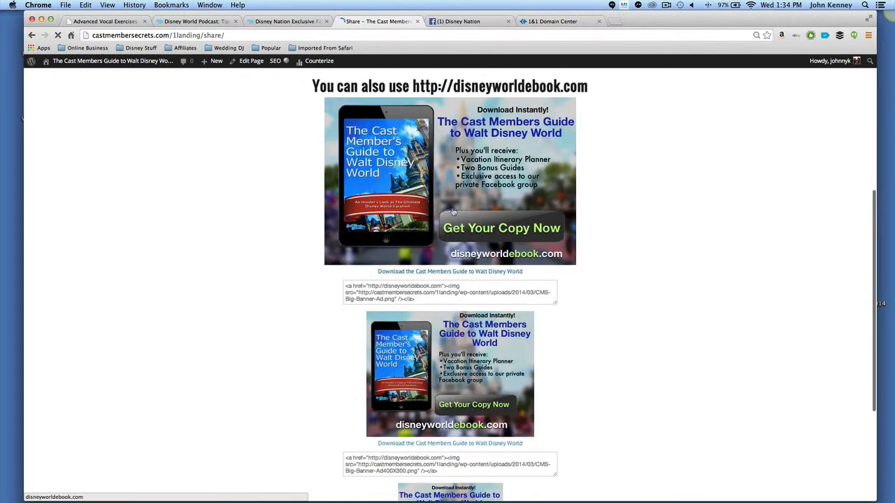
Select and copy the large banner's embed code.
left_click(431, 286)
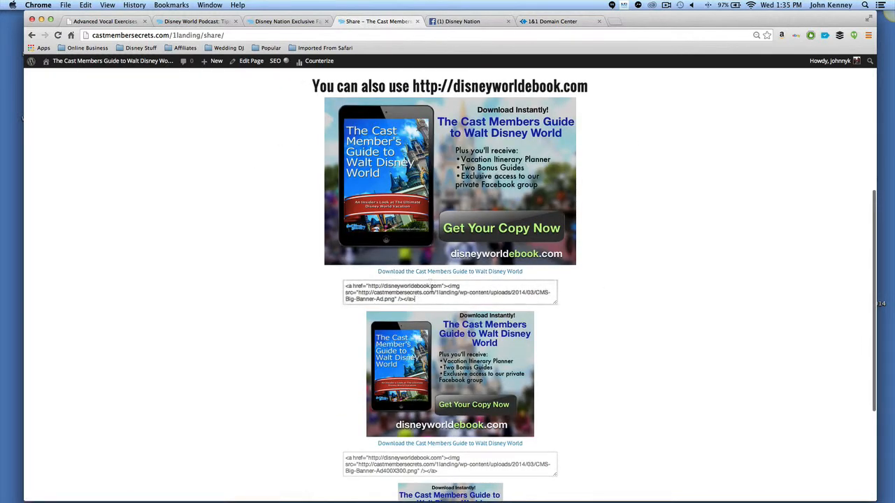
left_click_drag(449, 299, 326, 282)
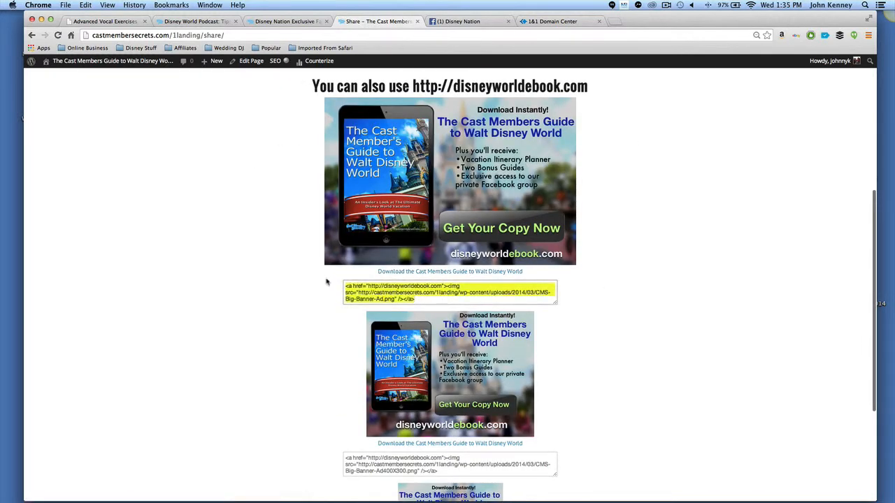
right_click(427, 285)
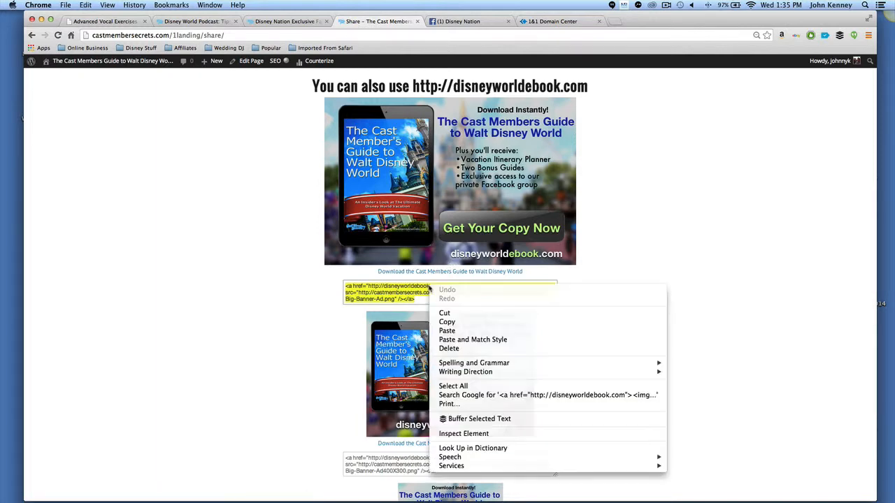
left_click(447, 322)
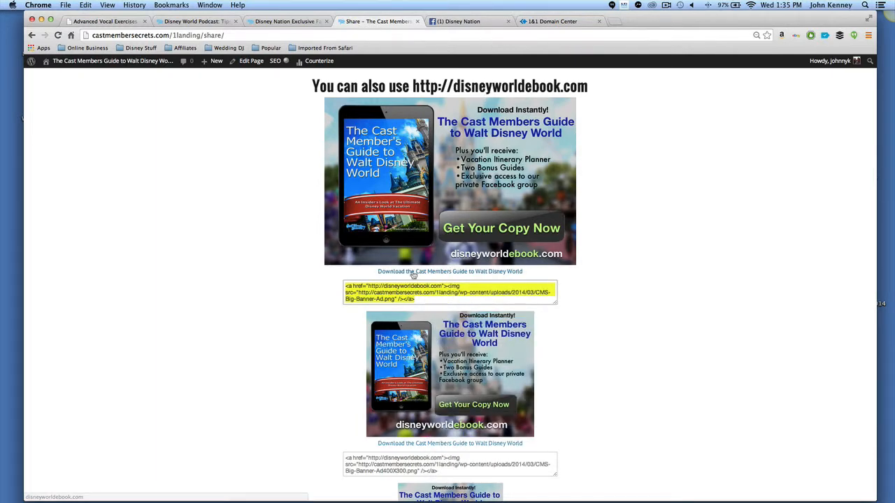
Replace the second banner's embed code with the copied large banner code.
left_click(457, 468)
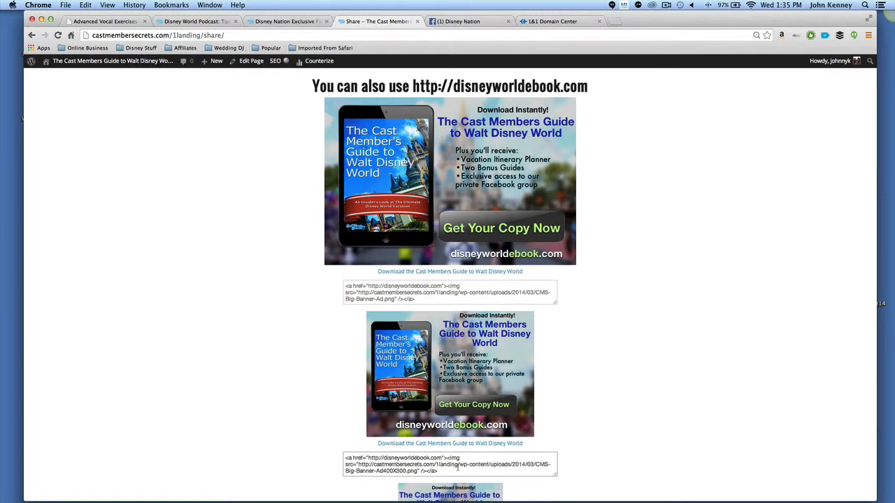
key("super+a")
key("BackSpace")
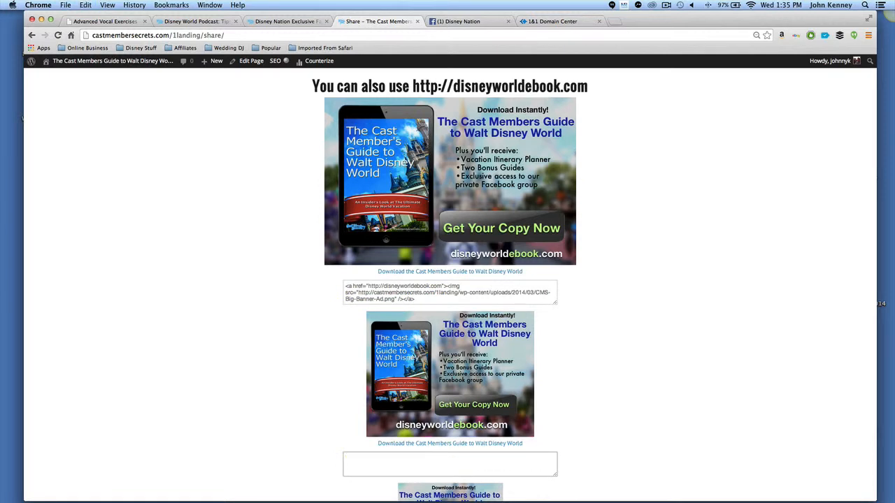
key("super+v")
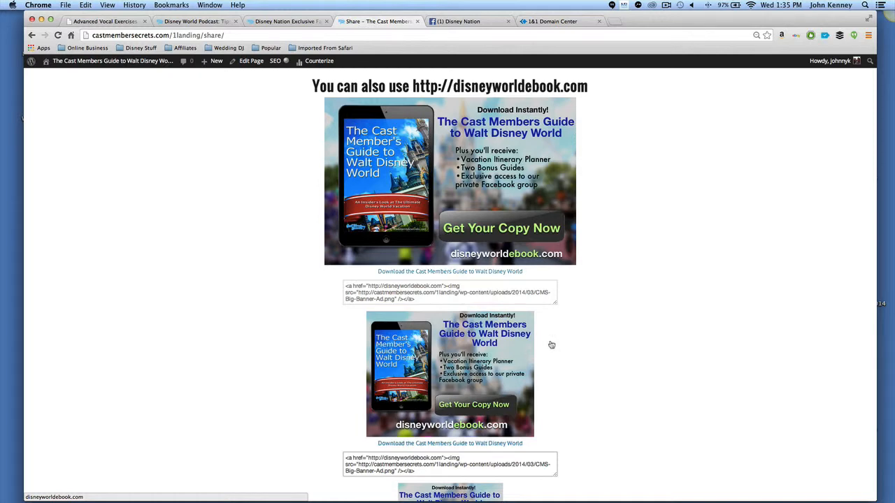
Scroll through the remaining banner embed codes, then switch back to the homepage Live Editor tab.
scroll(549, 343, "down", 5)
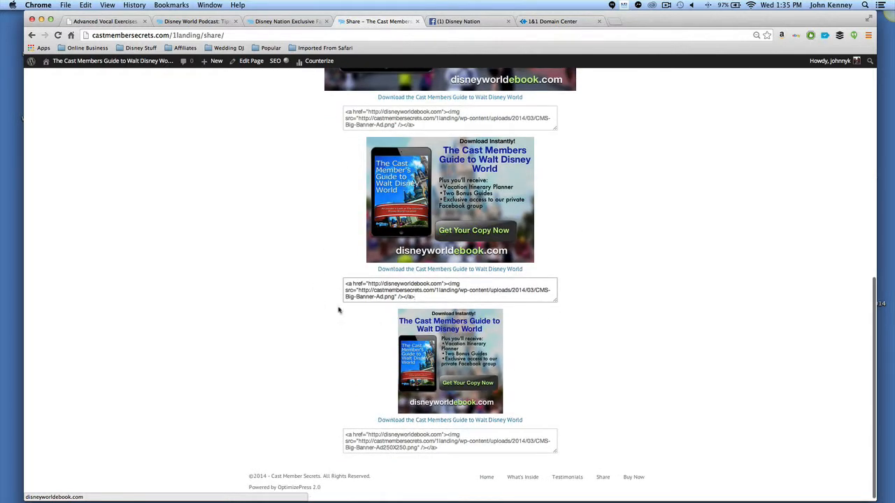
left_click(275, 21)
left_click(179, 22)
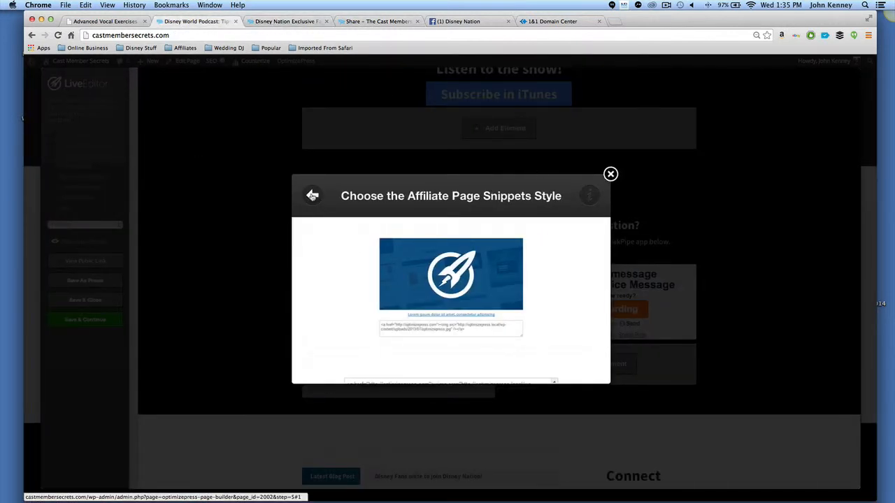
Back out of the affiliate snippet style and insert a Text Block element instead, after briefly trying Custom HTML.
left_click(314, 197)
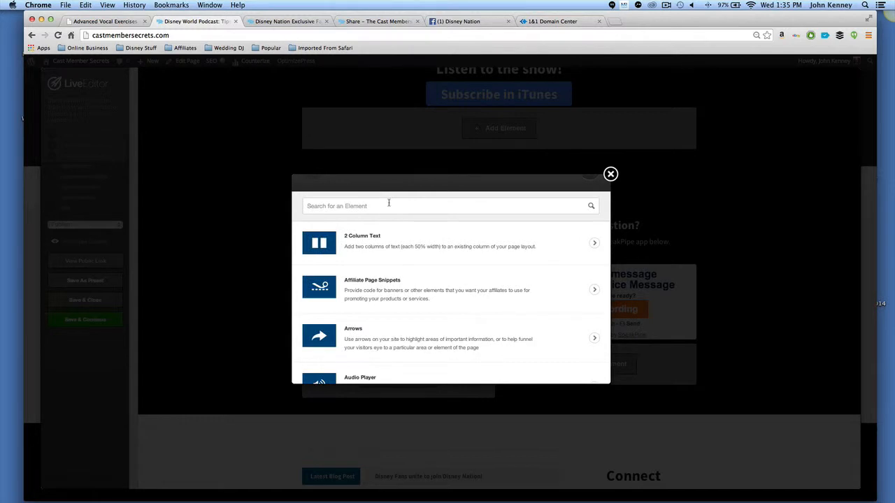
type("html")
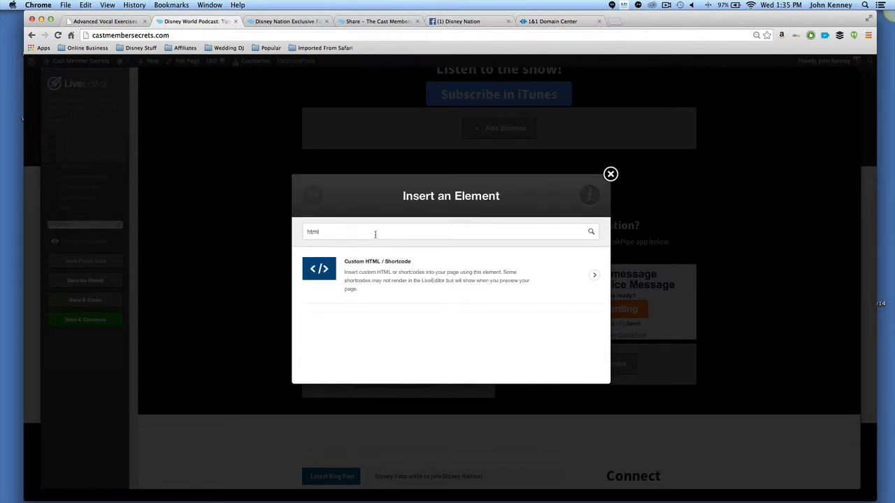
left_click(383, 271)
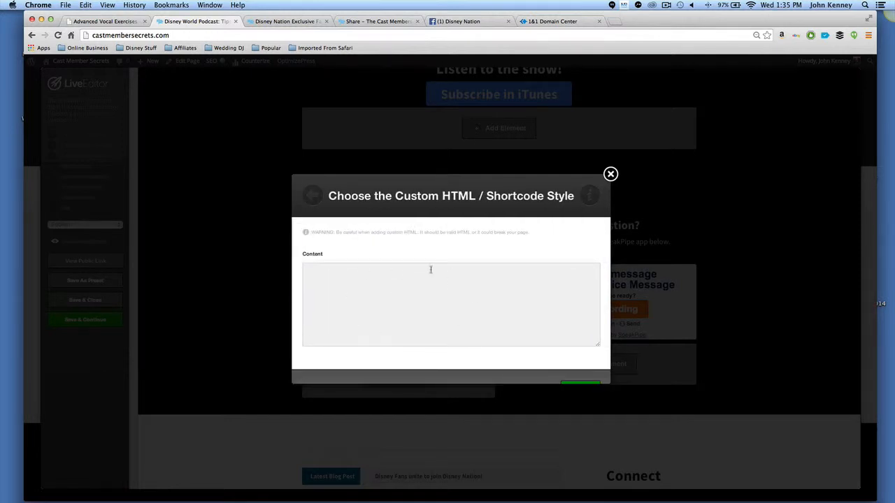
left_click(307, 196)
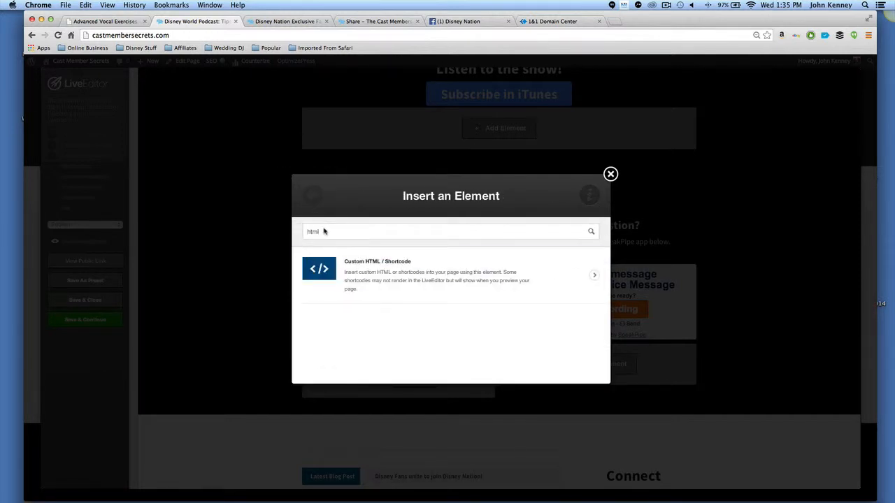
key("BackSpace")
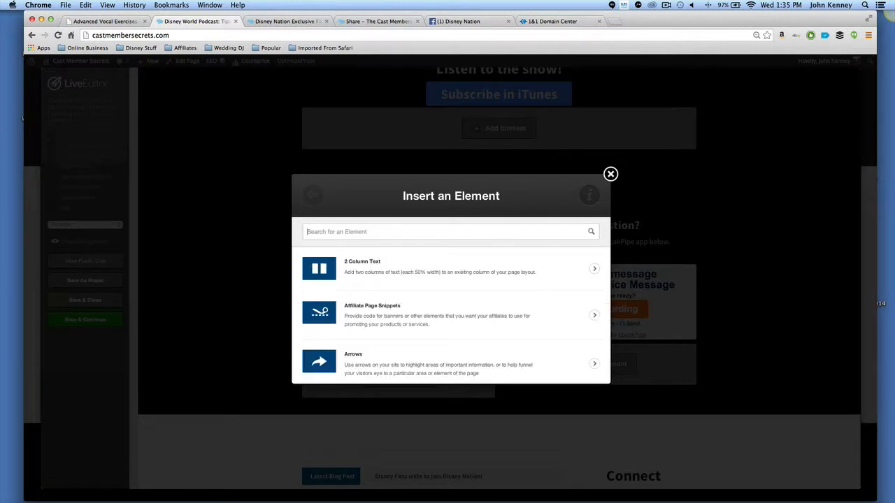
type("text")
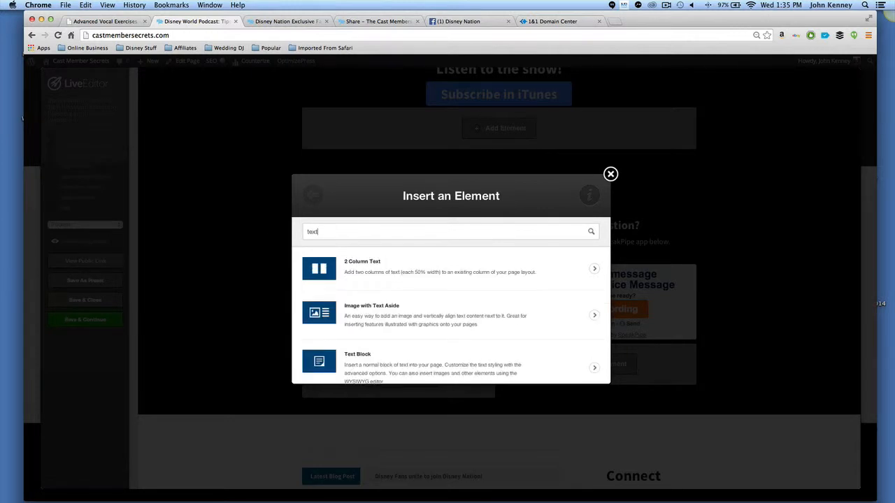
left_click(399, 366)
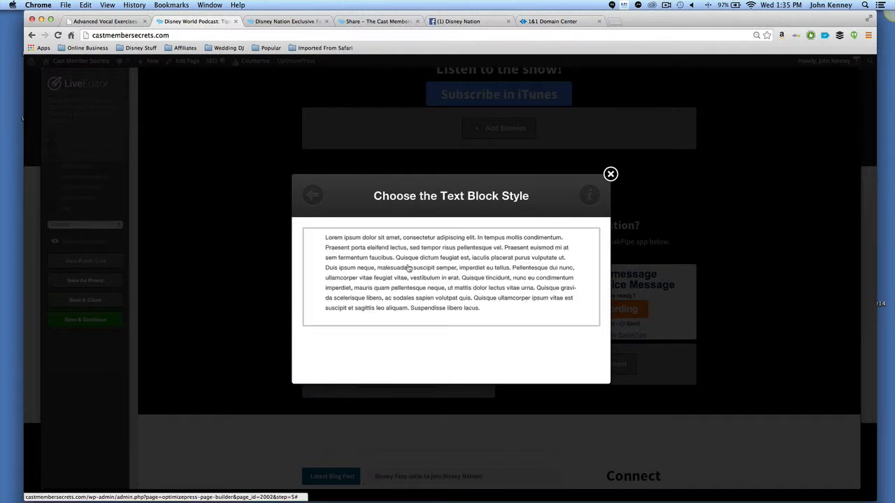
left_click(409, 269)
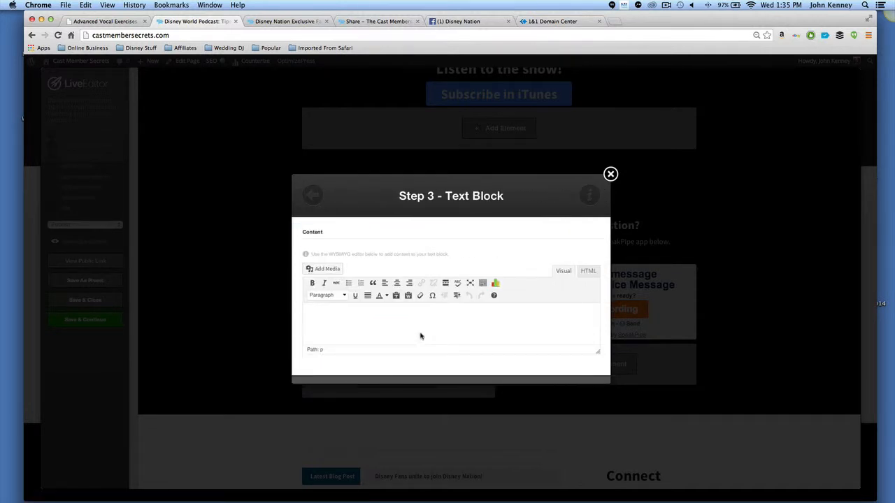
Enter the text block content "hi my name is john" and open its advanced options.
type("b")
scroll(432, 304, "down", 2)
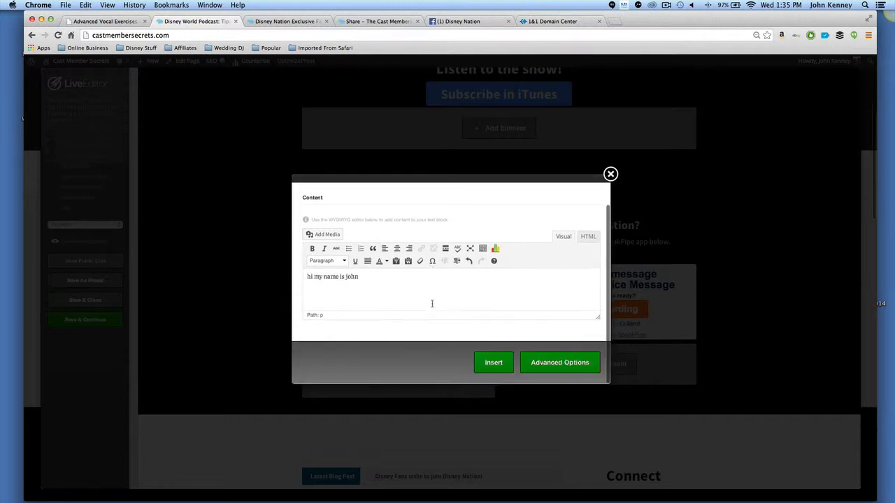
left_click(563, 369)
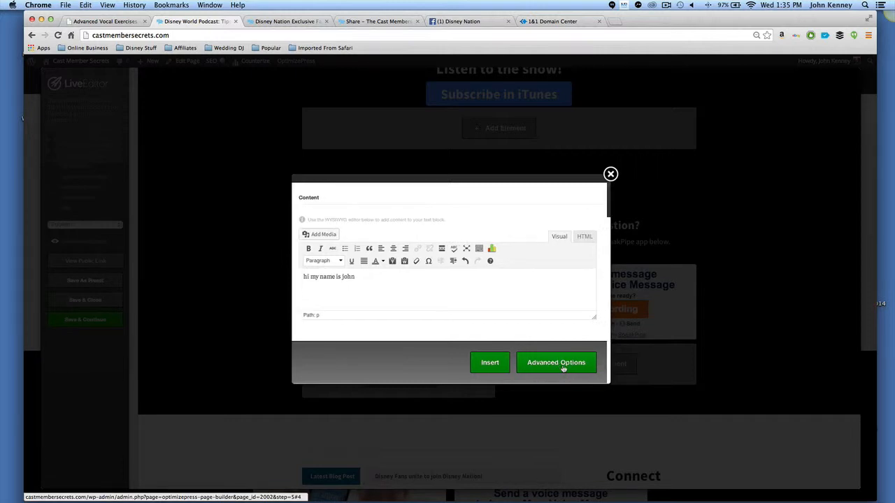
Set the text block font to Lobster Two with the Bold/Italic style.
left_click(360, 314)
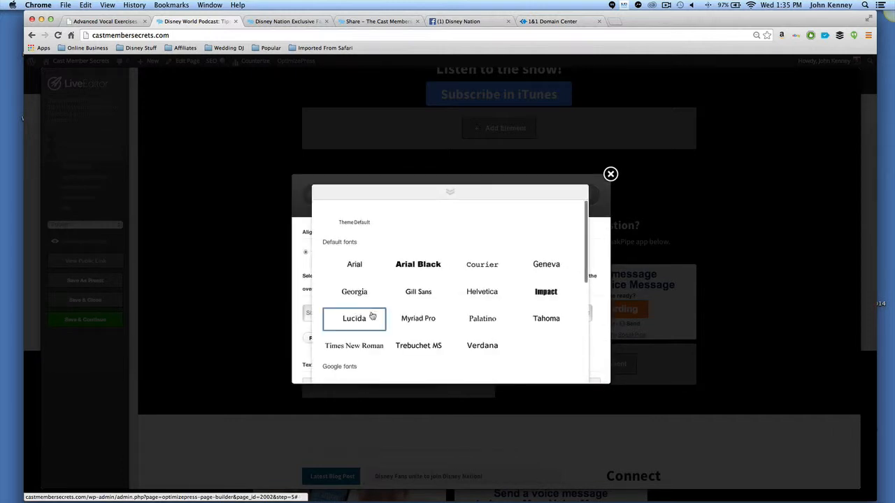
scroll(481, 305, "down", 4)
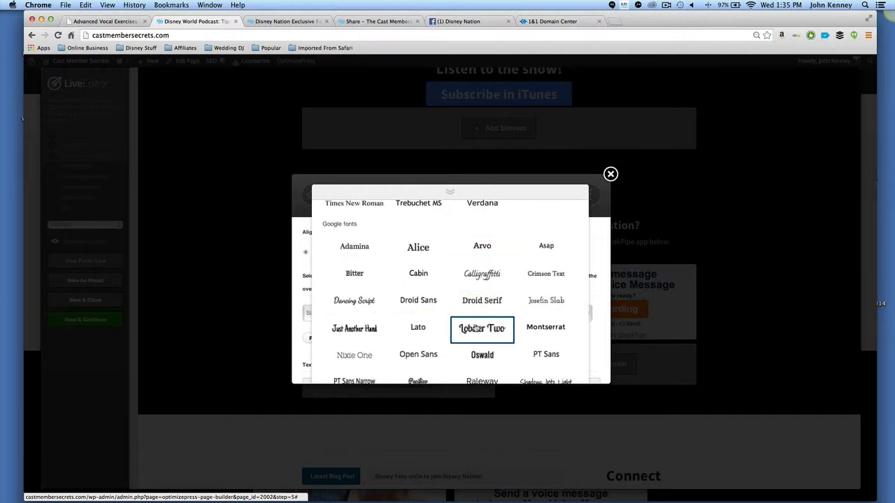
left_click(476, 329)
left_click(437, 314)
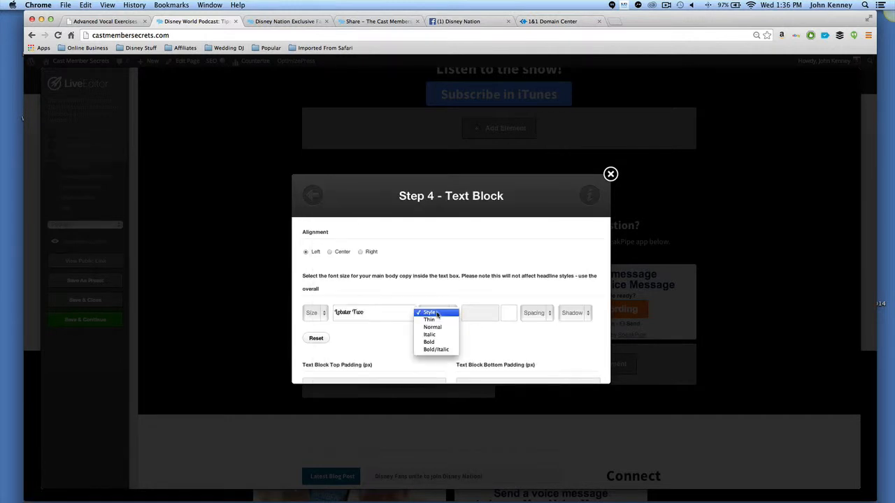
left_click(435, 349)
Pick a red text colour, #f50f24, in the colour picker.
left_click(511, 314)
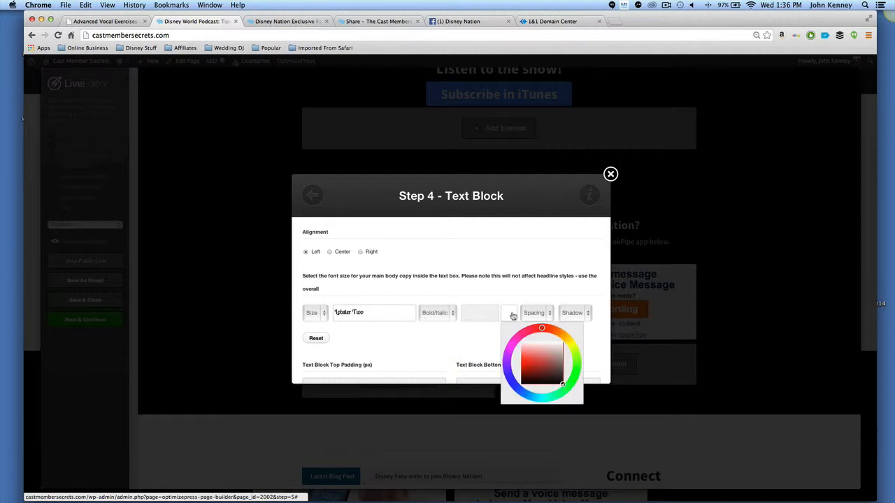
left_click_drag(513, 388, 523, 393)
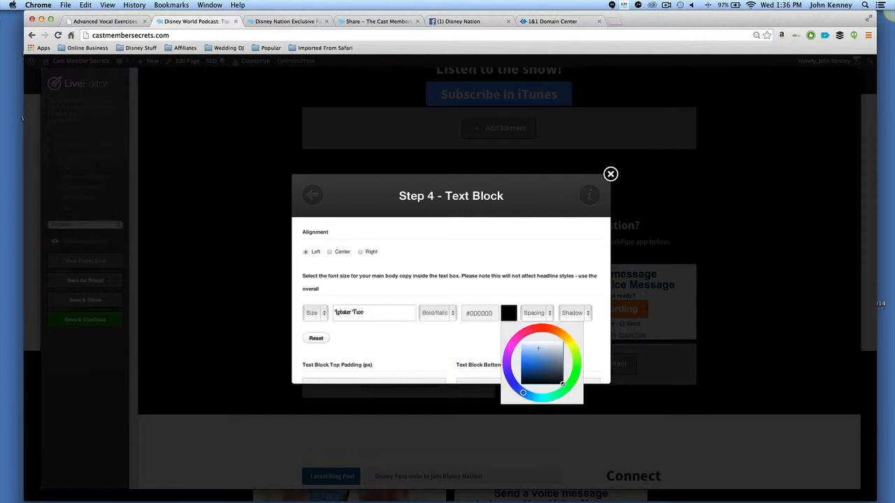
left_click(538, 327)
left_click(528, 363)
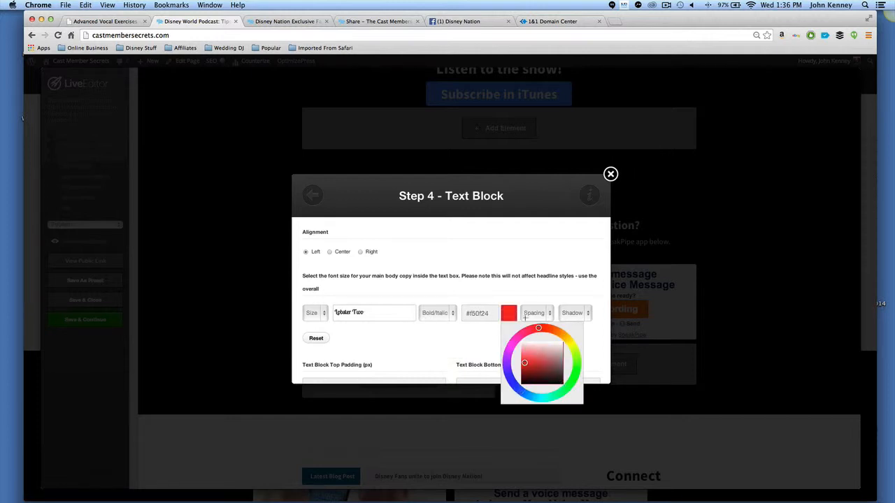
left_click(520, 279)
Set left padding to 30, right padding to 45, top margin to 125 and bottom margin to 2 px.
scroll(400, 316, "down", 3)
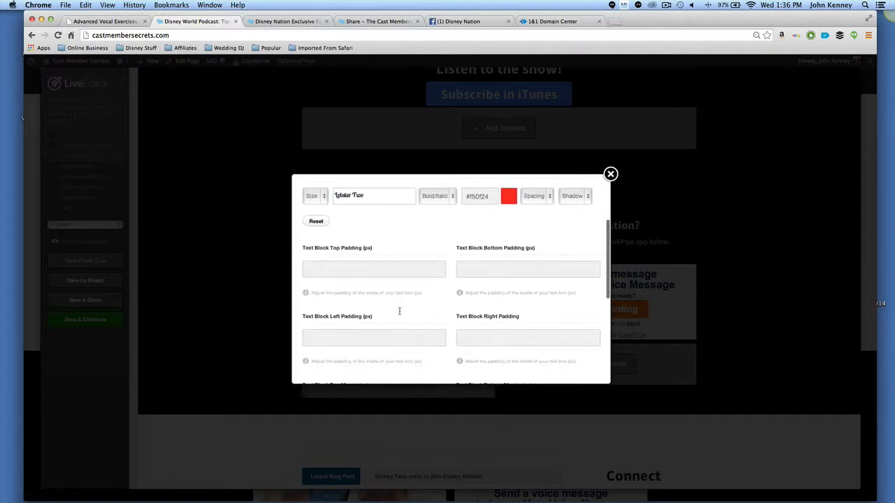
scroll(400, 316, "down", 5)
scroll(399, 314, "up", 2)
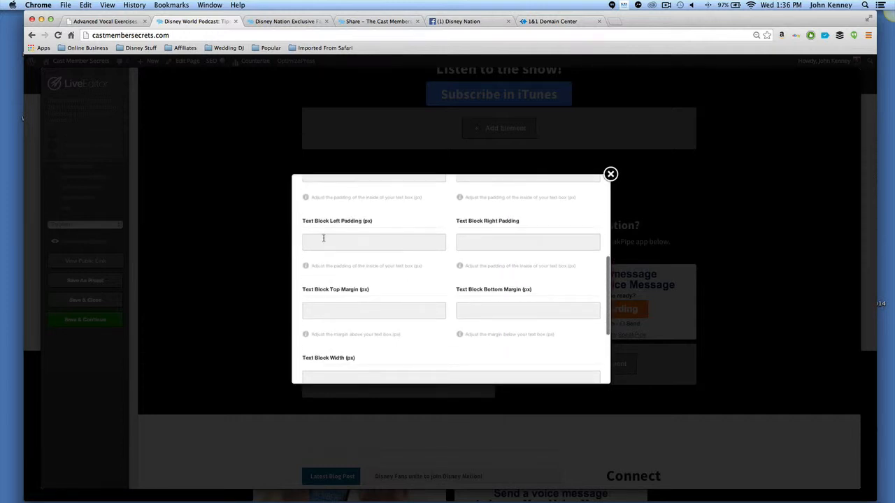
left_click(539, 240)
left_click(376, 312)
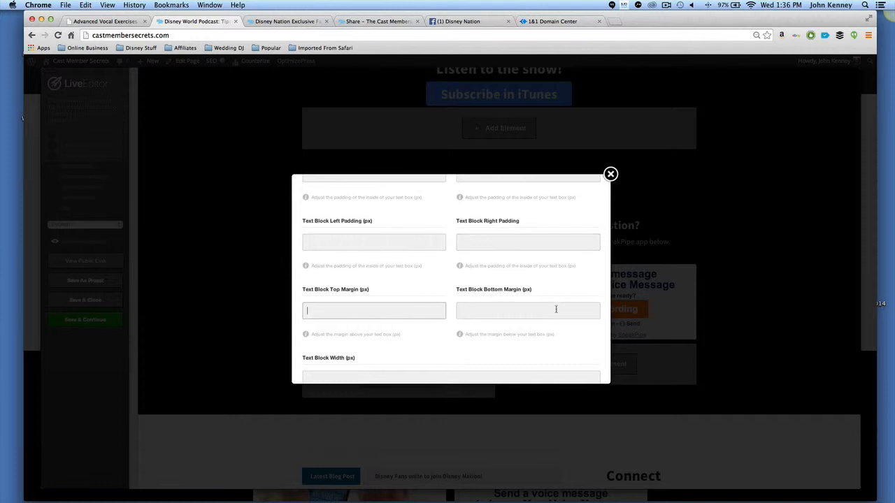
left_click(556, 309)
left_click(342, 241)
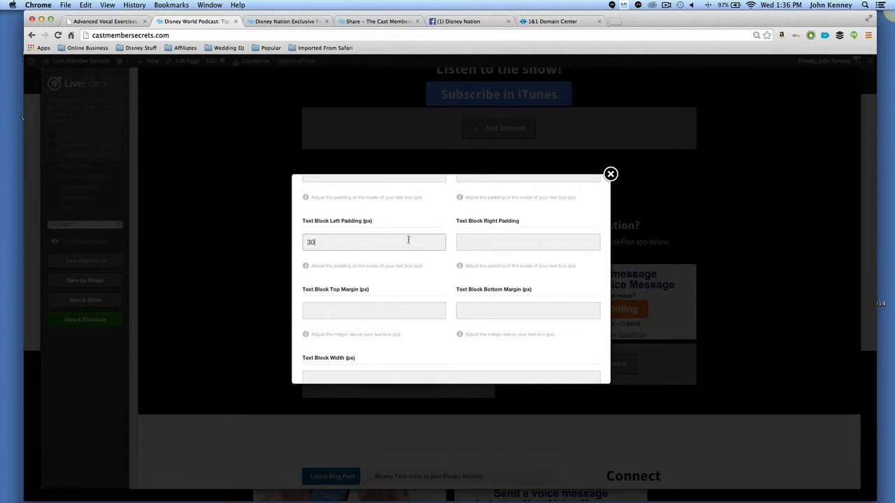
left_click(473, 242)
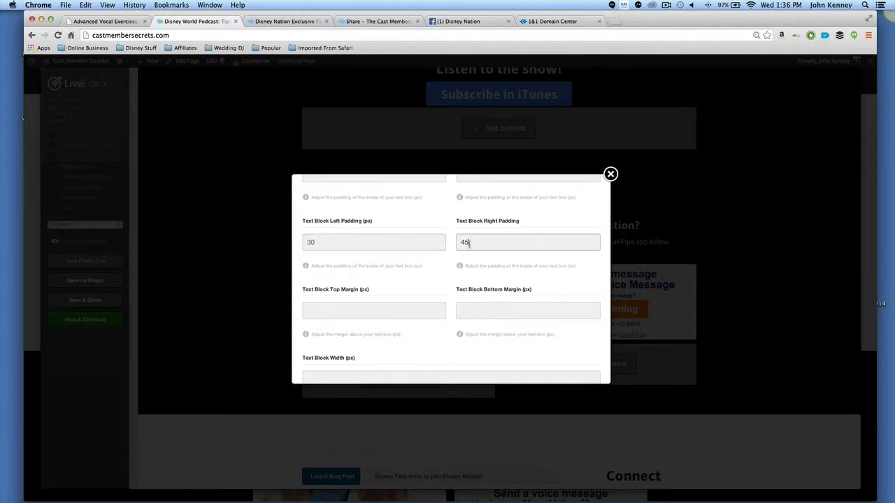
left_click(365, 309)
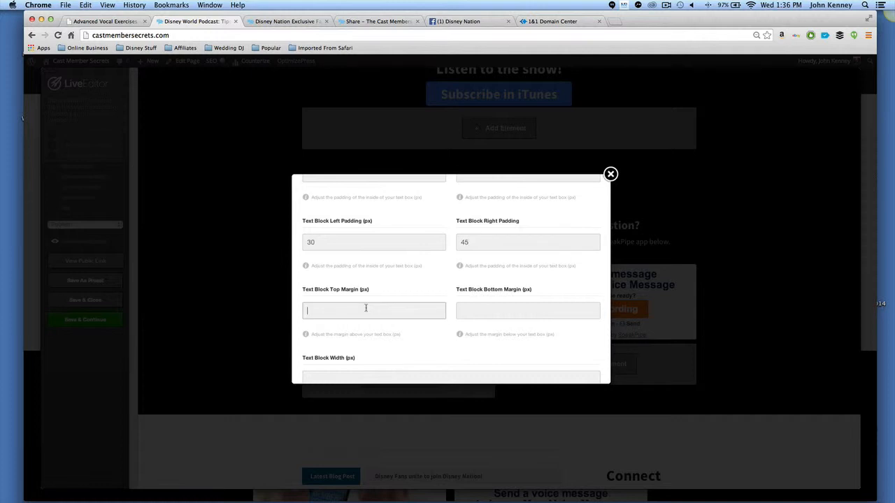
left_click(487, 307)
Set the text block width to 350 px and line height to 15, then insert the block.
scroll(449, 321, "down", 4)
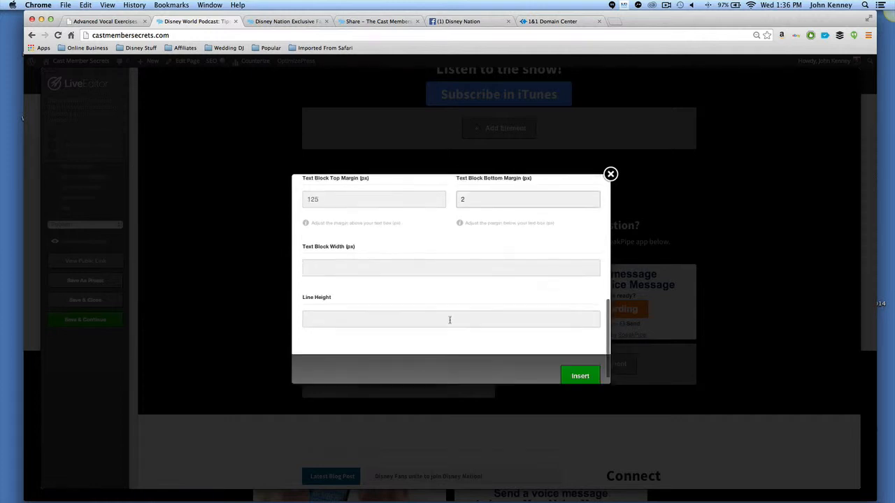
left_click(334, 257)
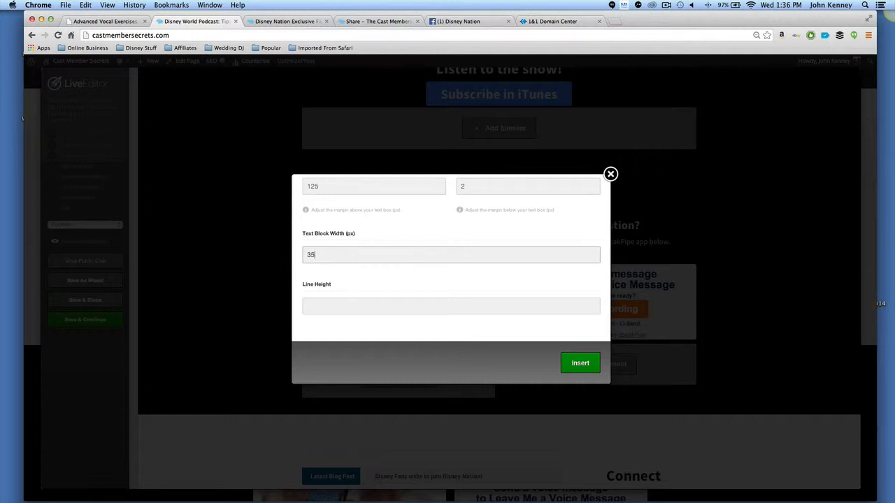
left_click(348, 305)
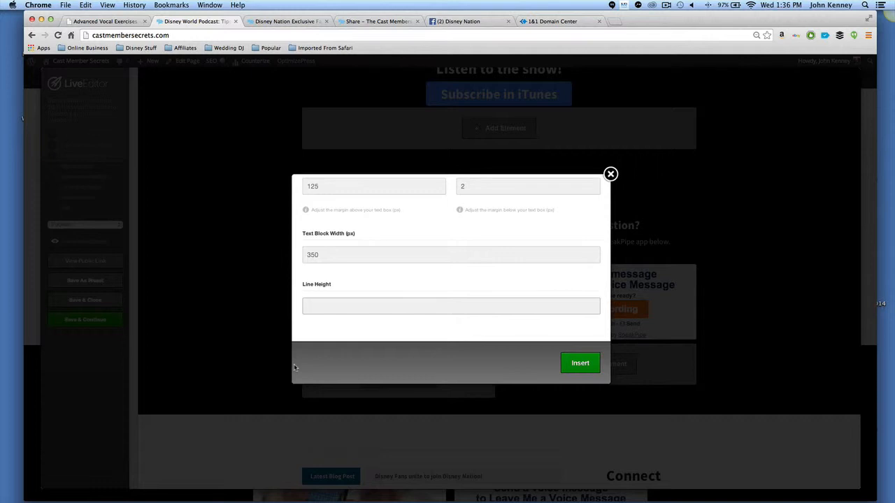
type("15")
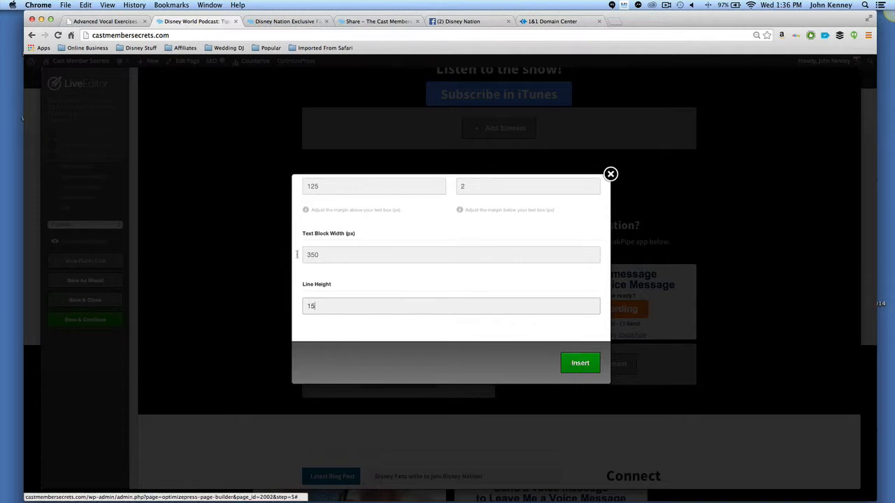
left_click(564, 364)
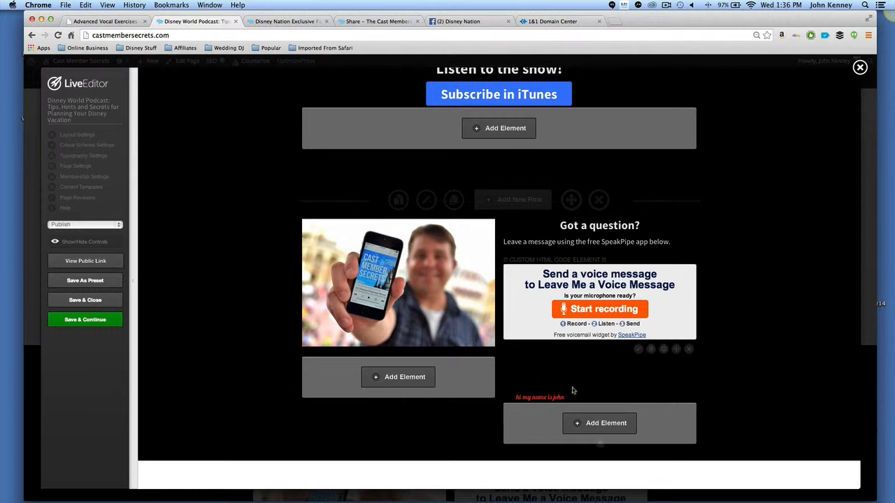
Reopen the text block's advanced options and clear its left and right padding values.
left_click(639, 349)
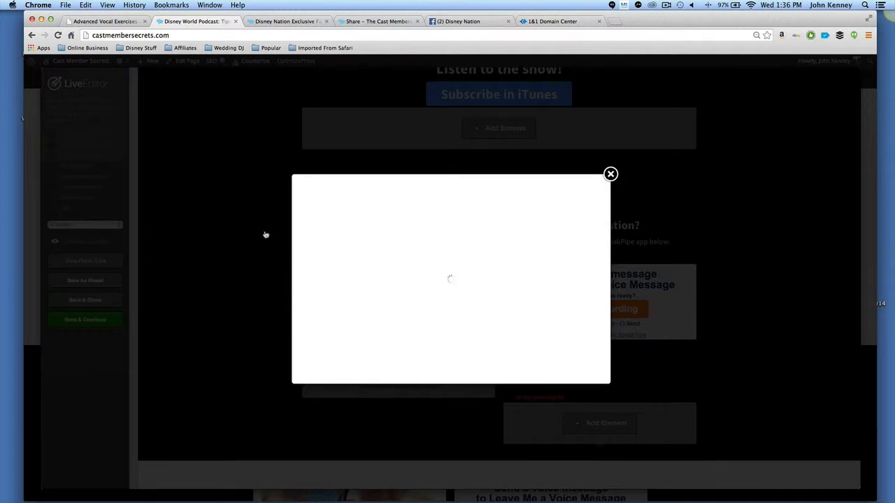
scroll(505, 326, "down", 2)
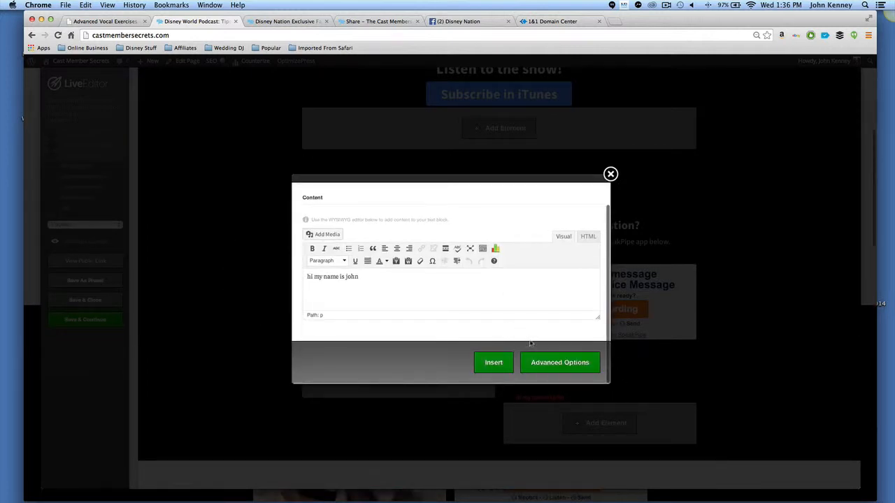
left_click(550, 368)
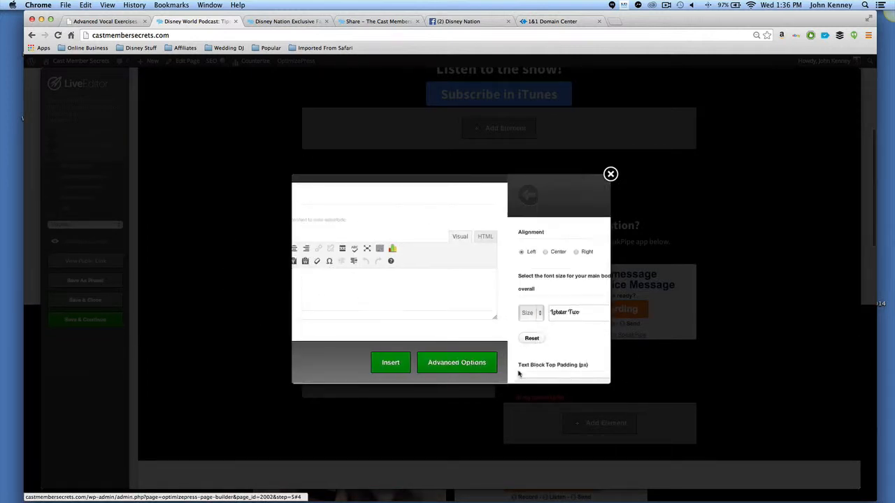
scroll(463, 342, "down", 3)
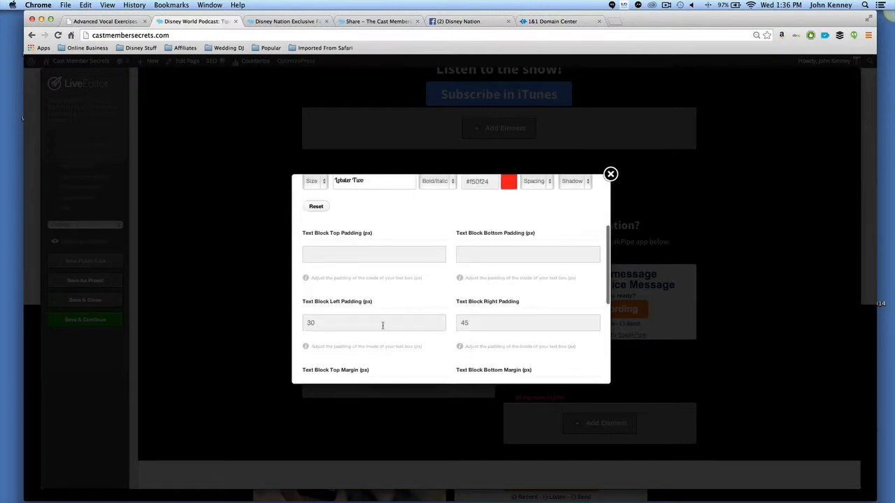
double_click(383, 323)
key("BackSpace")
left_click(518, 322)
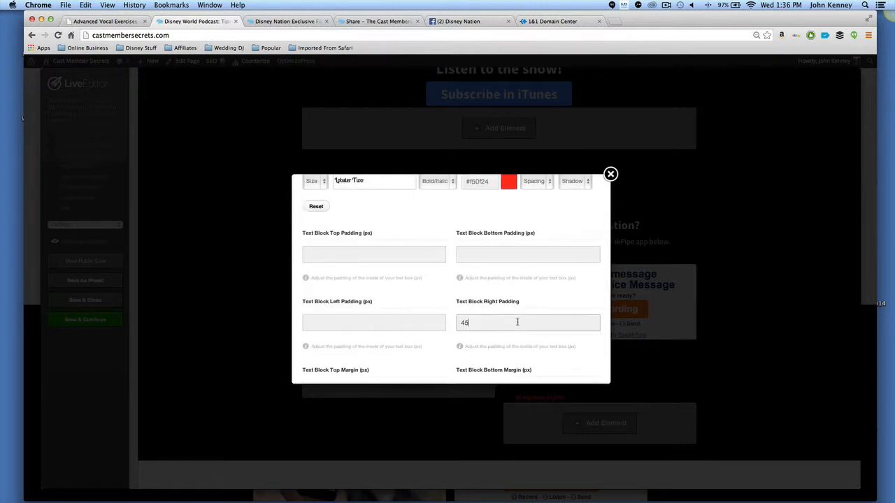
scroll(310, 282, "down", 3)
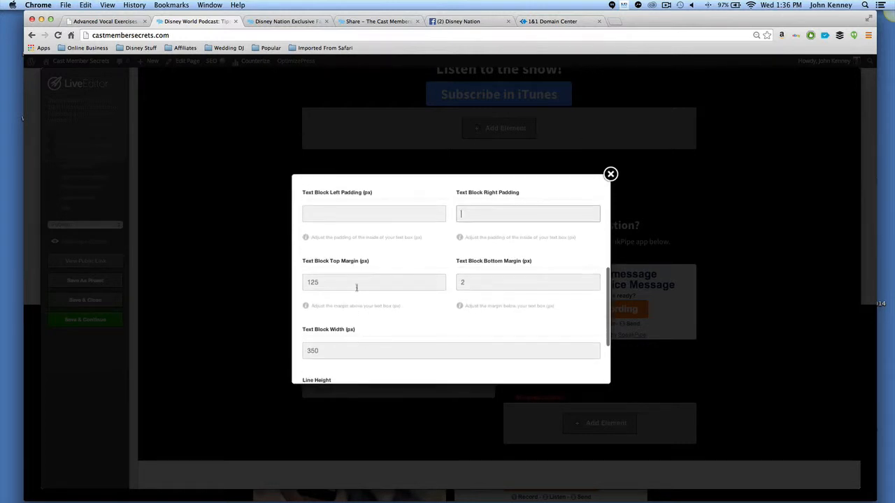
Clear the text block's top margin, bottom margin, width and line height values.
double_click(356, 285)
key("BackSpace")
key("Tab")
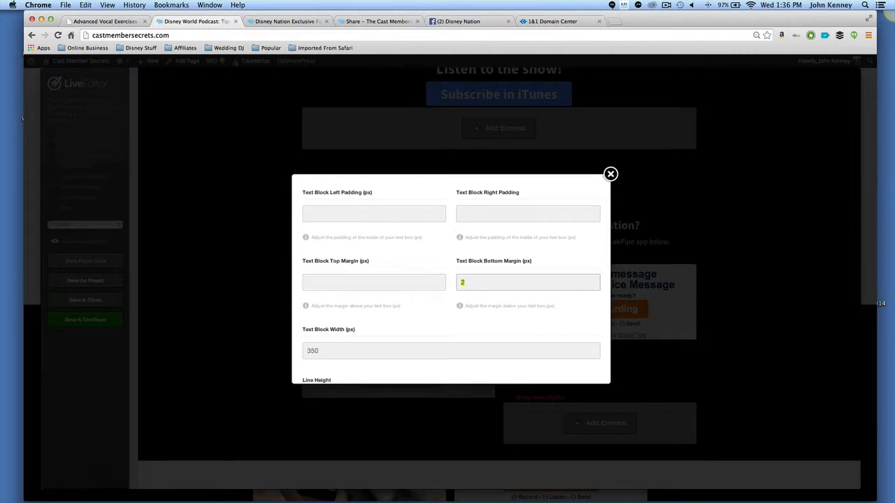
key("Tab")
key("BackSpace")
key("Tab")
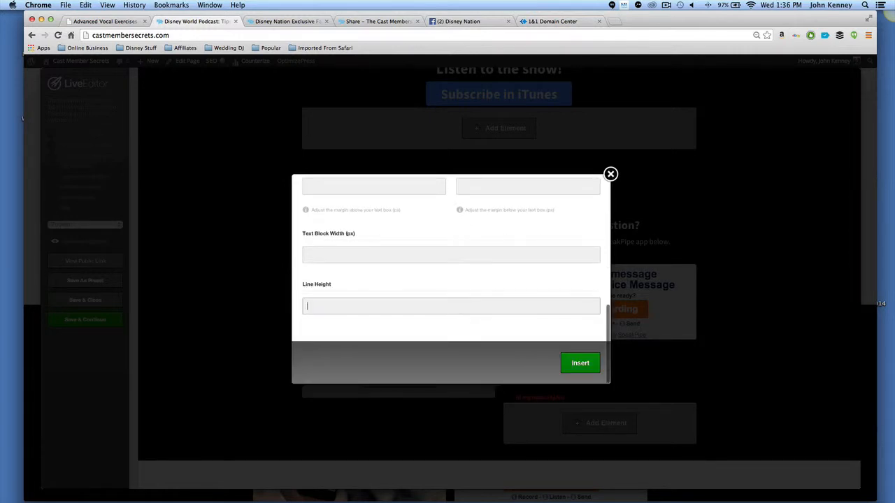
Set the text block's font size to 28px and insert the updated block.
scroll(399, 284, "up", 10)
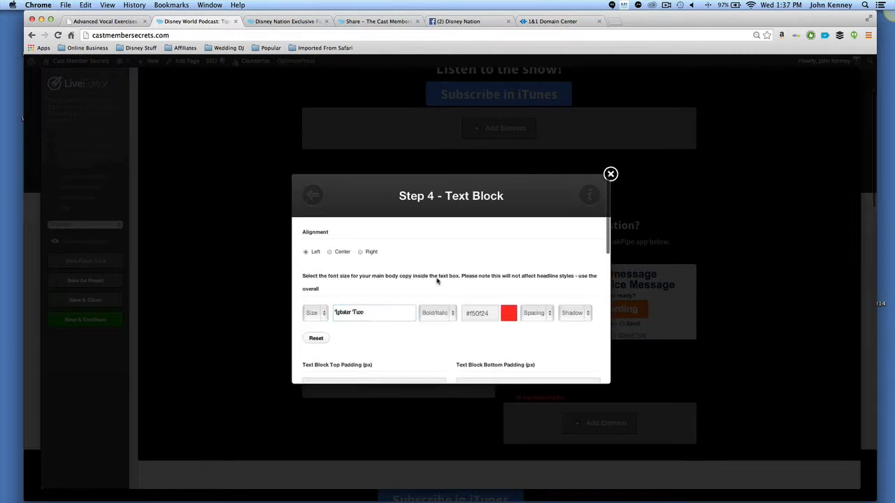
left_click(324, 314)
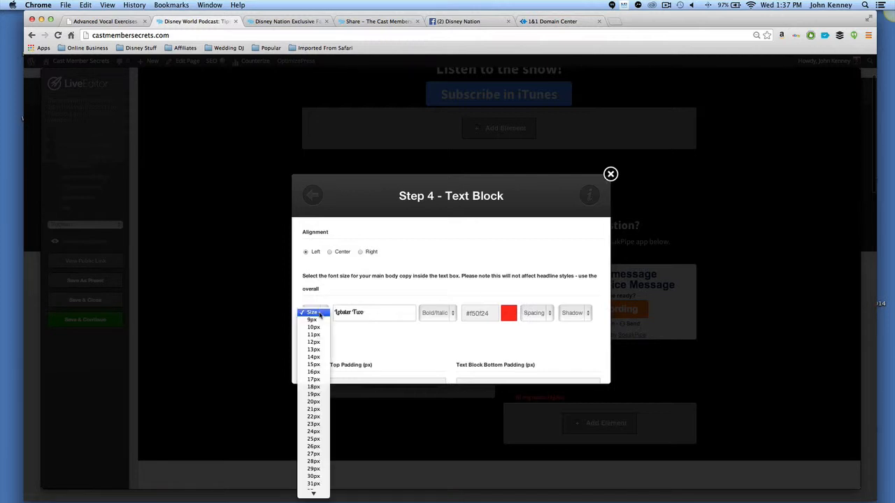
left_click(314, 461)
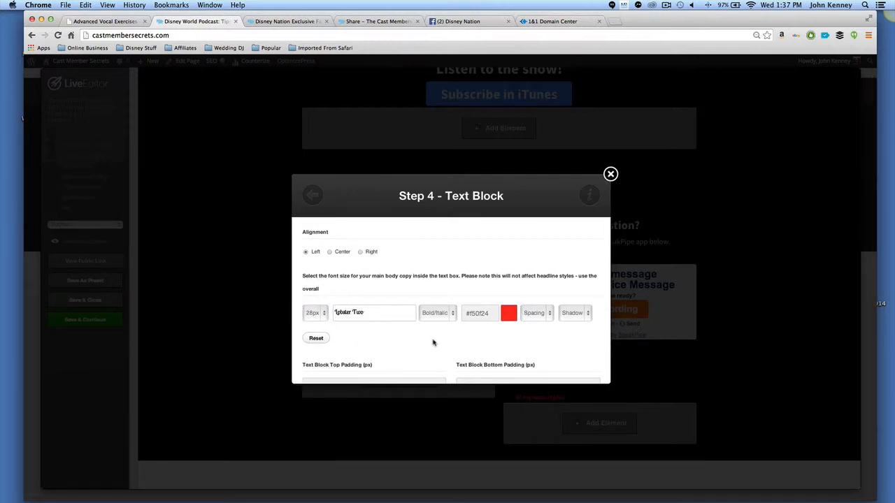
scroll(448, 343, "down", 10)
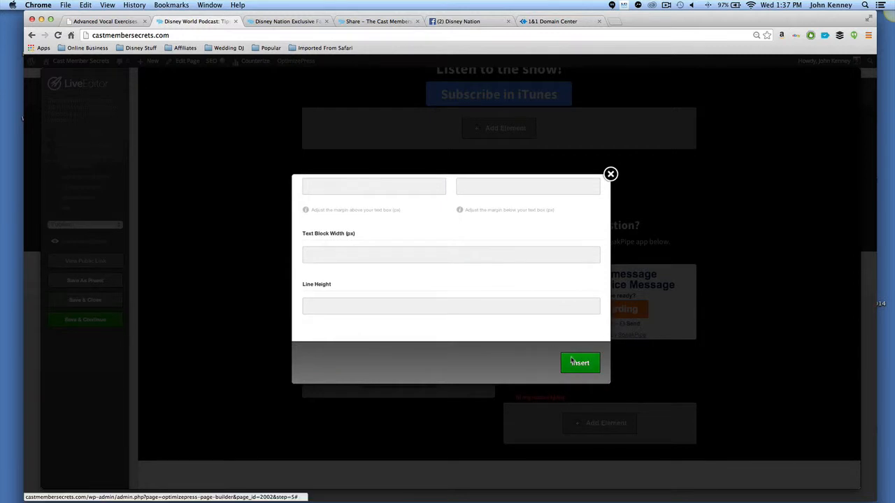
left_click(571, 361)
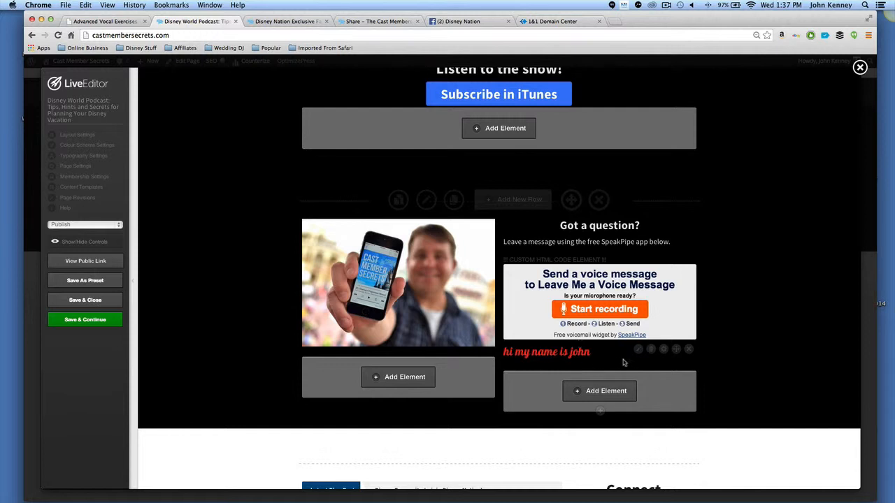
Remove the red text block element from the question section and save the page.
left_click(689, 350)
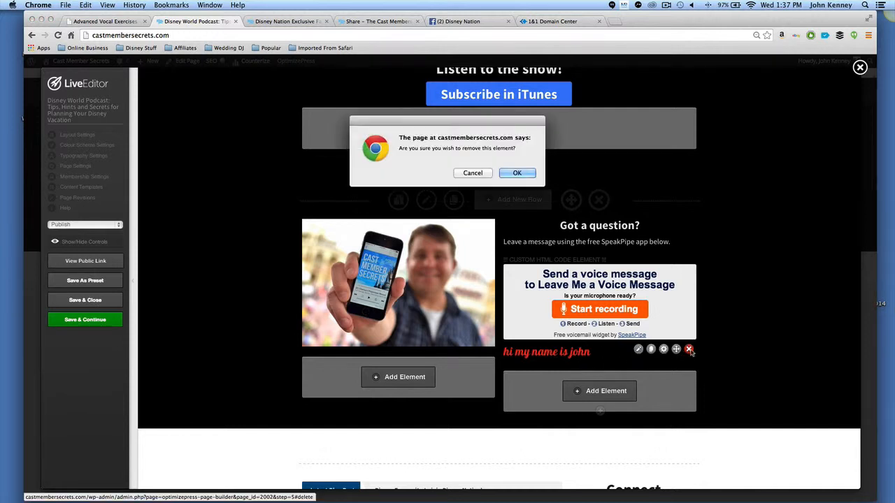
left_click(517, 173)
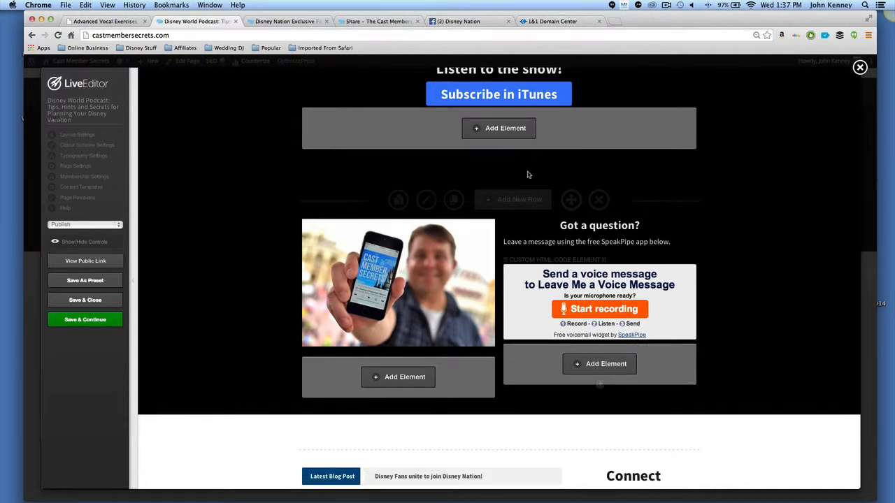
left_click(75, 320)
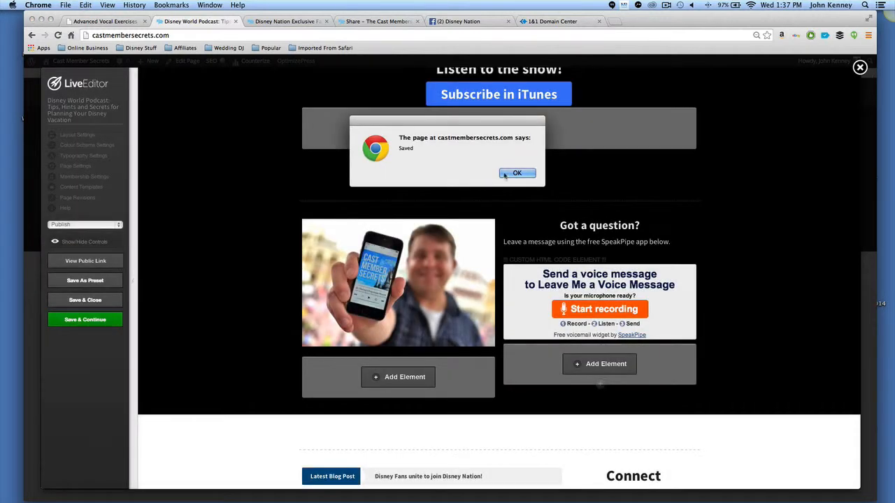
left_click(508, 172)
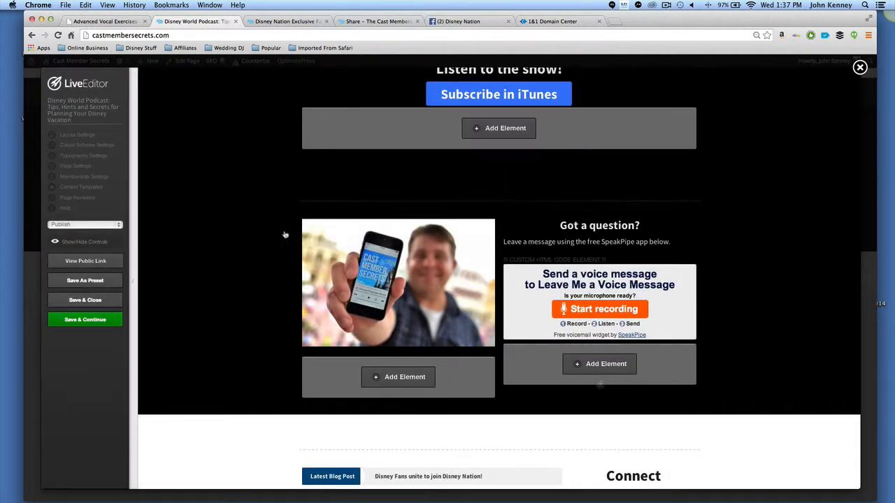
Preview the public homepage, then save and close the Live Editor.
left_click(74, 262)
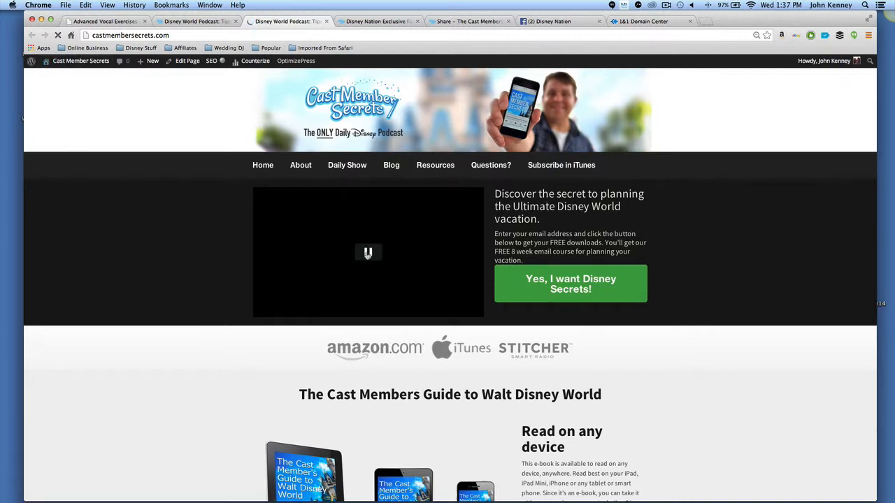
left_click(367, 253)
left_click(327, 21)
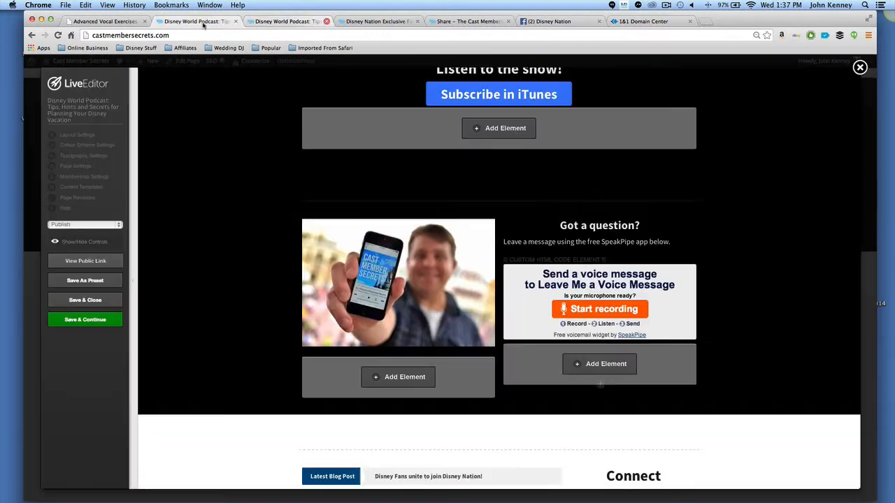
left_click(86, 300)
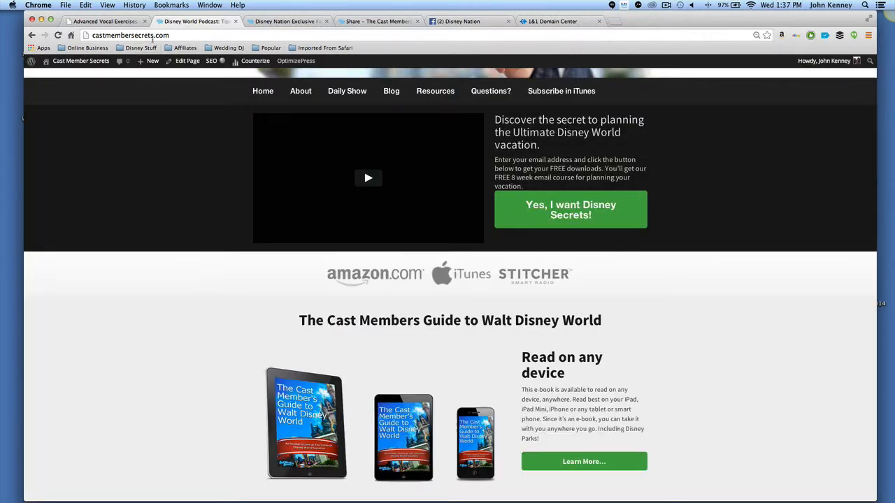
Clone the About Me page from the WordPress Pages list.
left_click(81, 61)
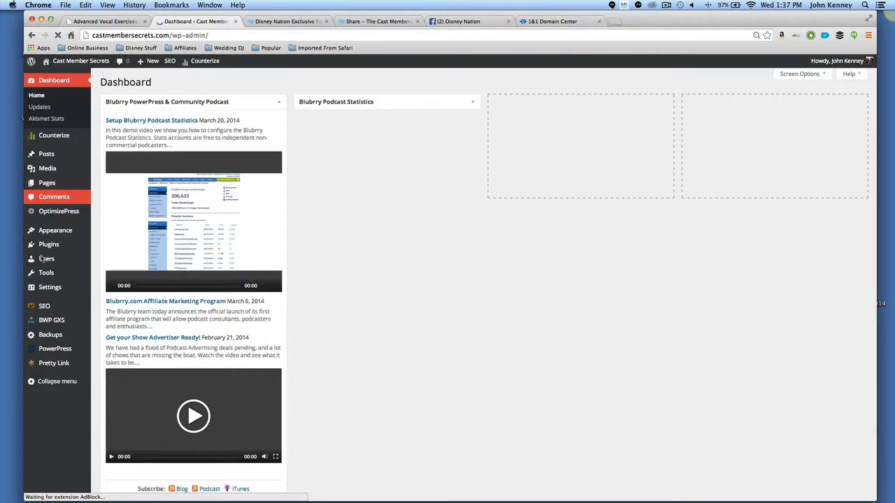
mouse_move(55, 184)
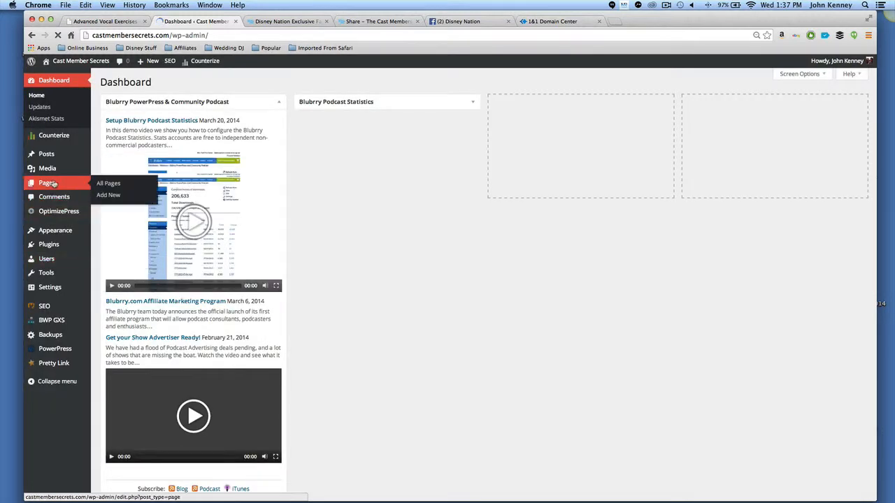
left_click(123, 185)
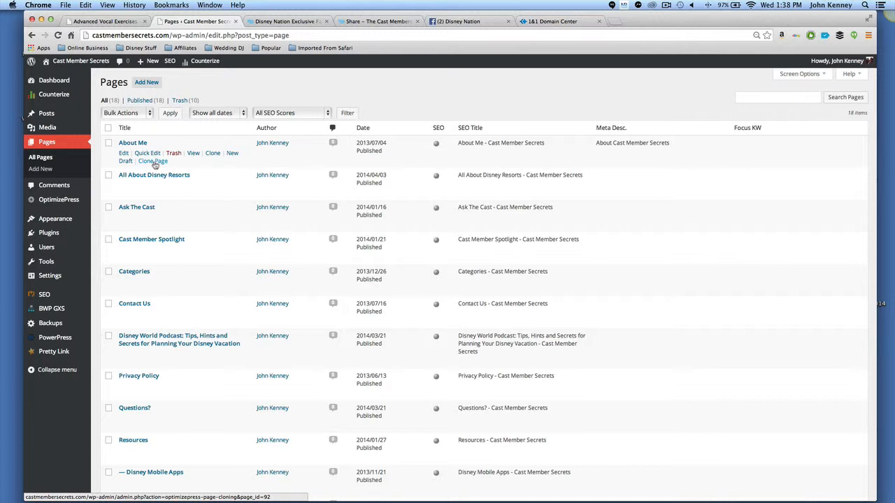
left_click(154, 163)
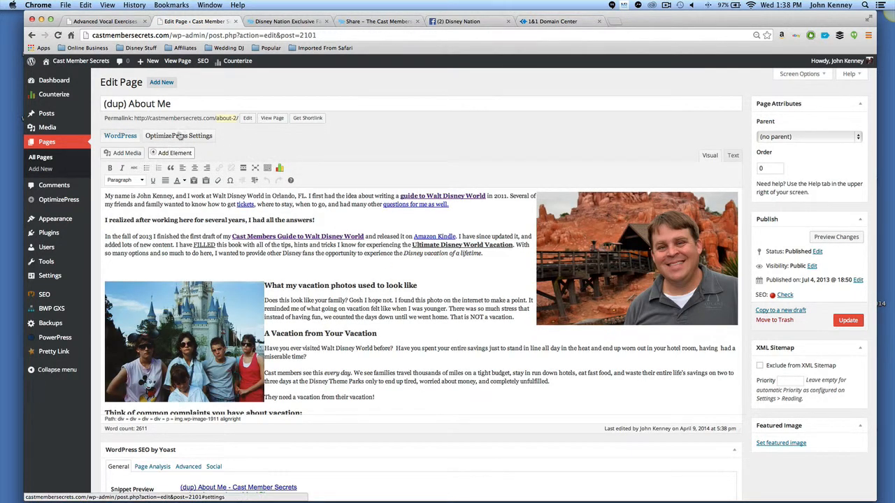
left_click(174, 155)
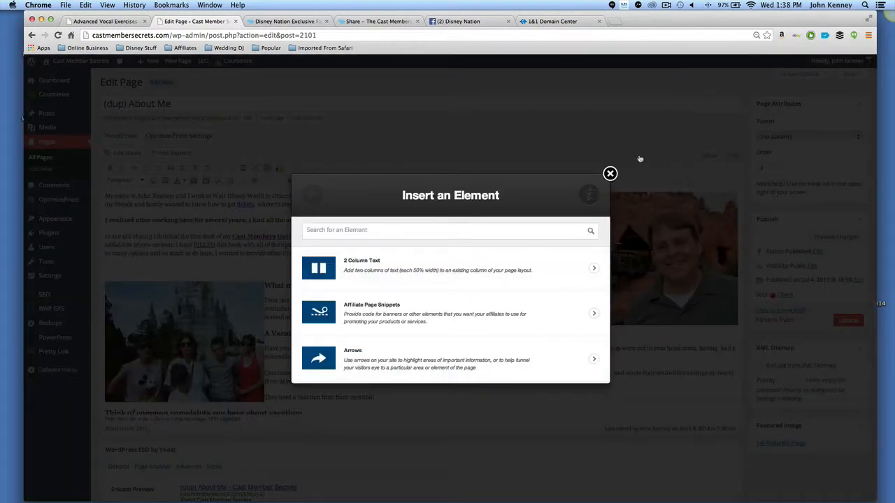
left_click(610, 174)
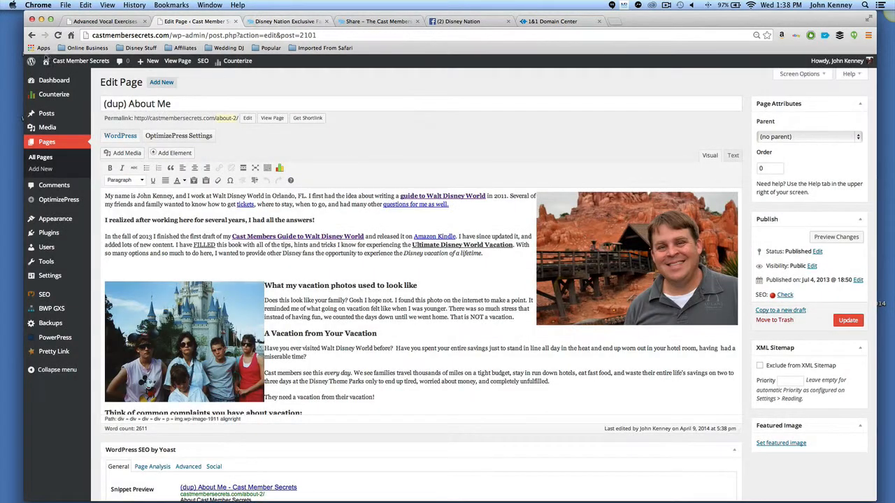
Browse the Disney Nation post and the ebook Share page with its banner codes.
left_click(275, 22)
scroll(345, 148, "up", 20)
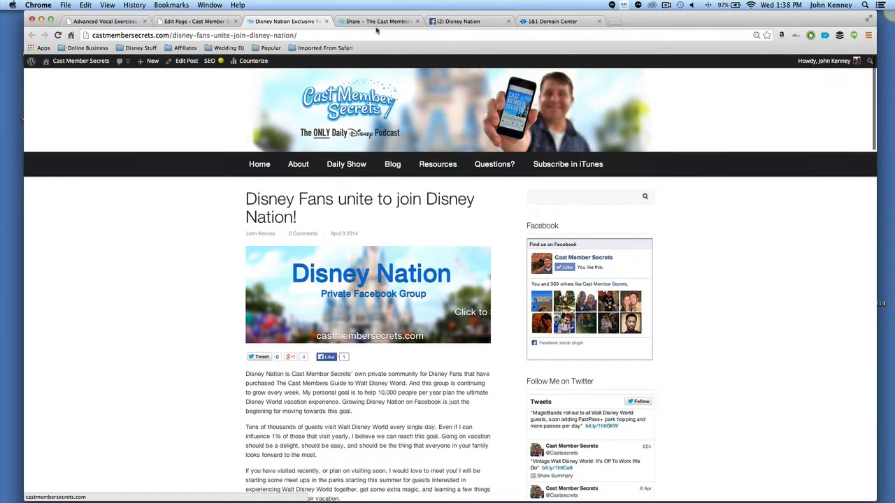
left_click(378, 21)
scroll(308, 175, "up", 3)
scroll(316, 201, "up", 5)
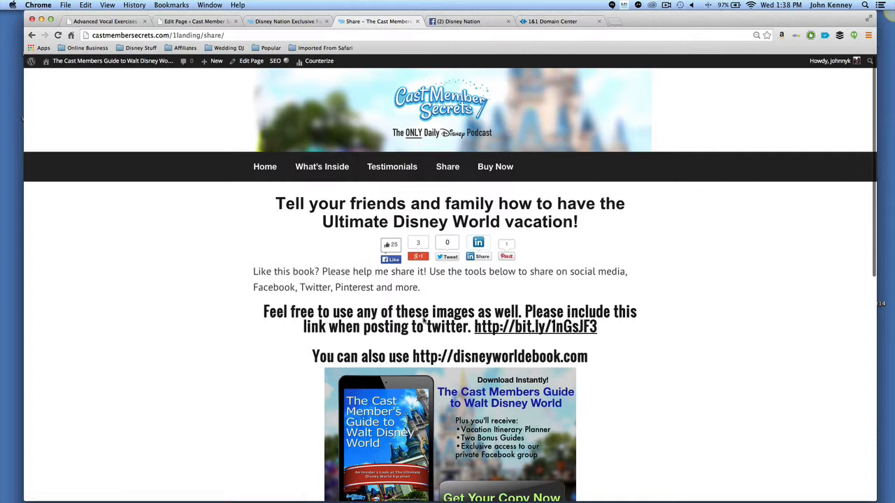
scroll(685, 291, "down", 5)
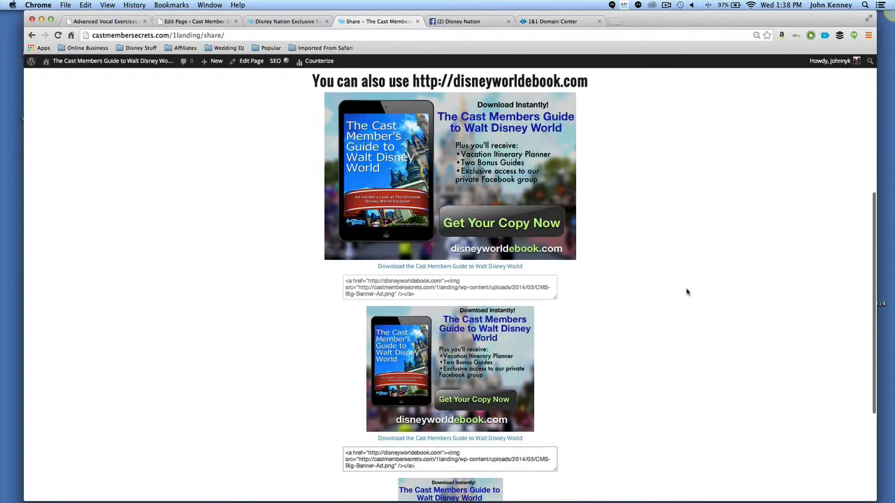
scroll(629, 266, "up", 5)
left_click(273, 172)
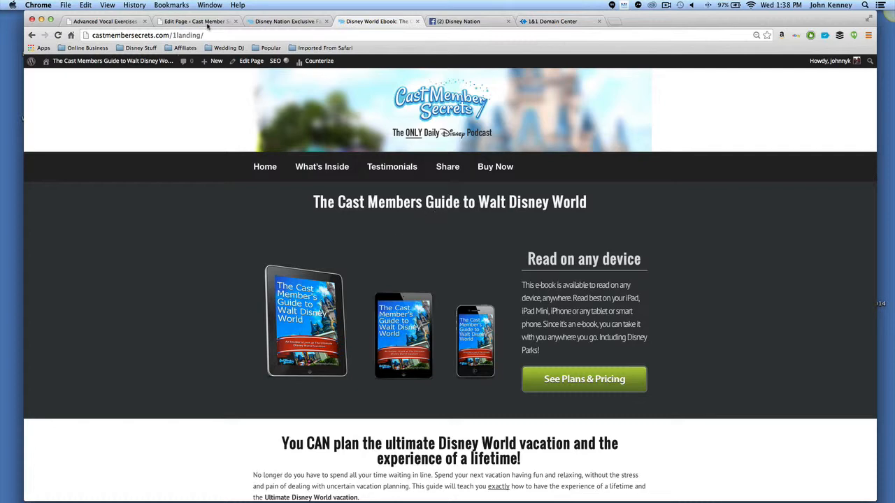
Open the ebook site's confirmyouremail page and review its confirmation message.
left_click(215, 35)
left_click(216, 35)
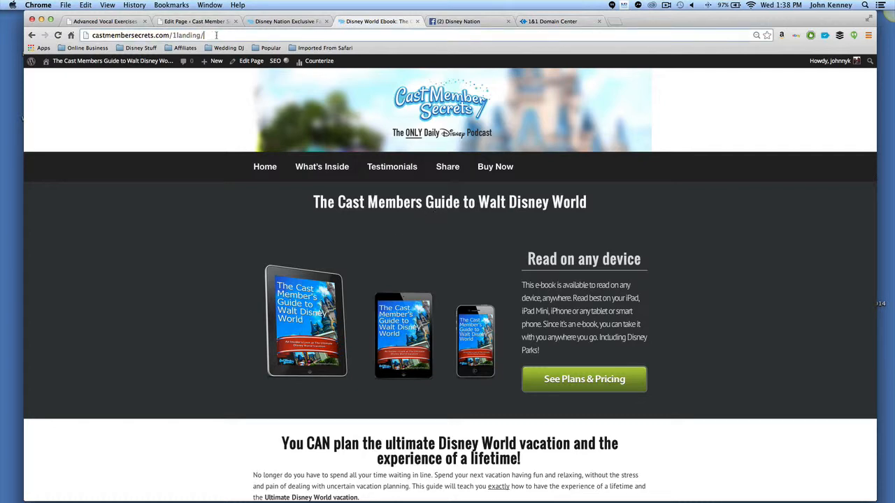
type("confirmyouremail/")
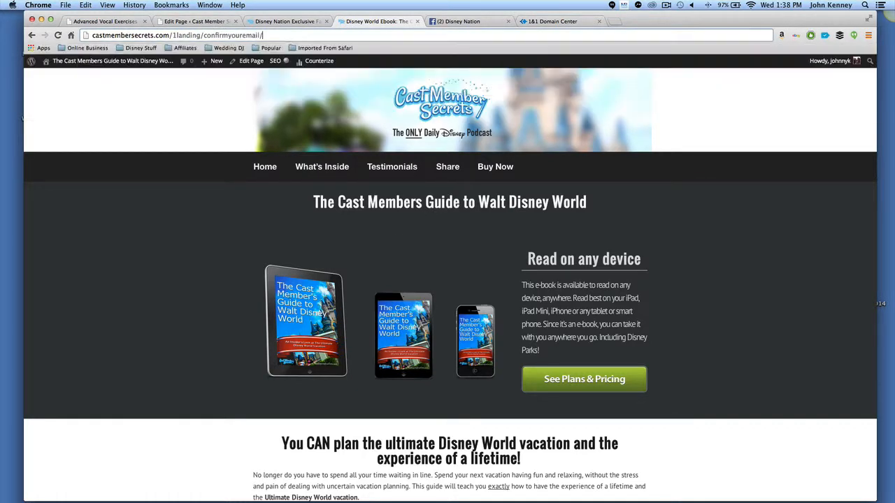
key("Return")
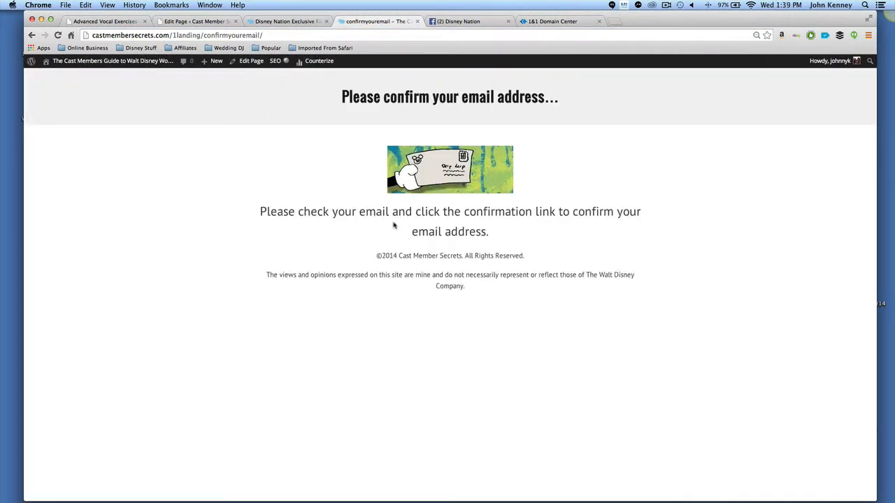
left_click_drag(365, 211, 564, 212)
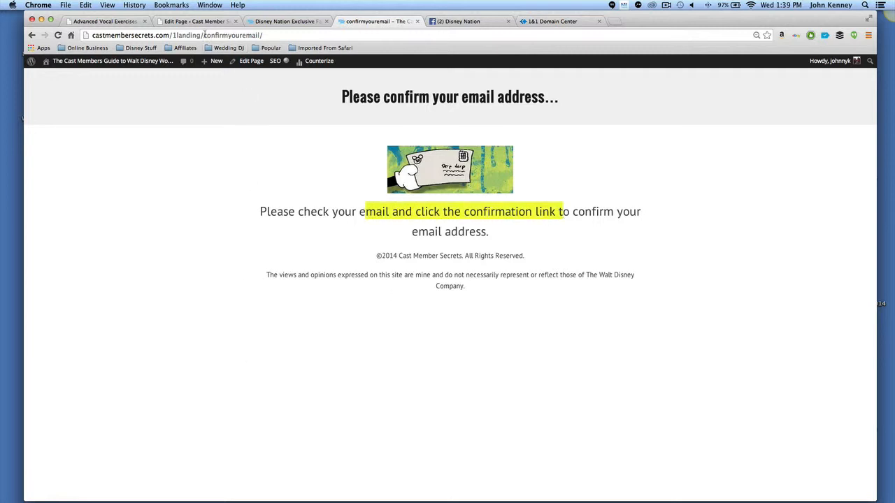
Open the ebook site's login page, go to Downloads, and browse the download links.
left_click_drag(204, 35, 355, 38)
key("BackSpace")
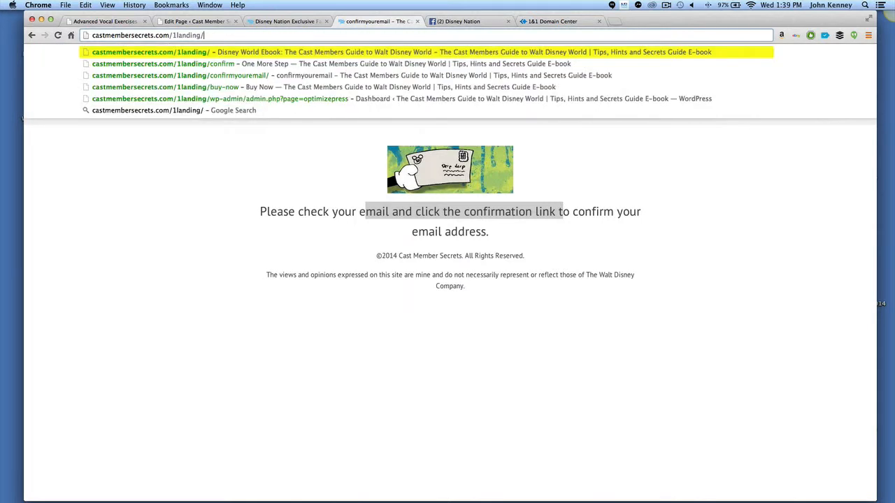
type("login")
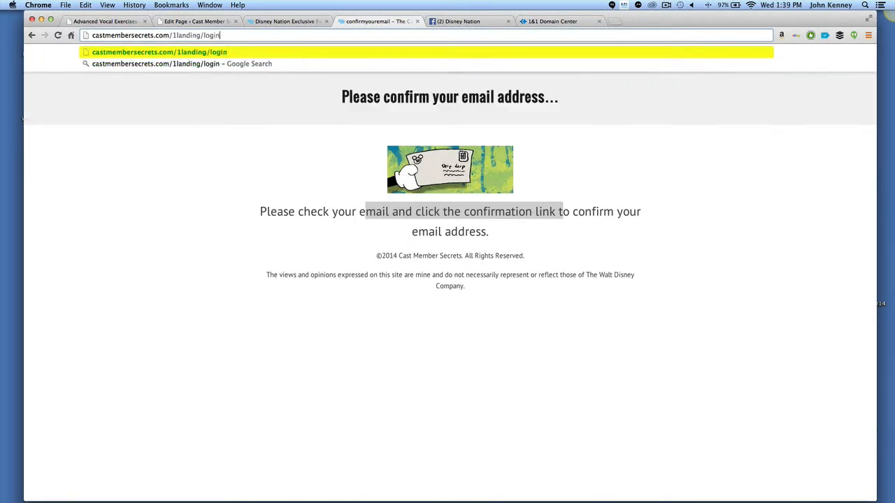
key("Return")
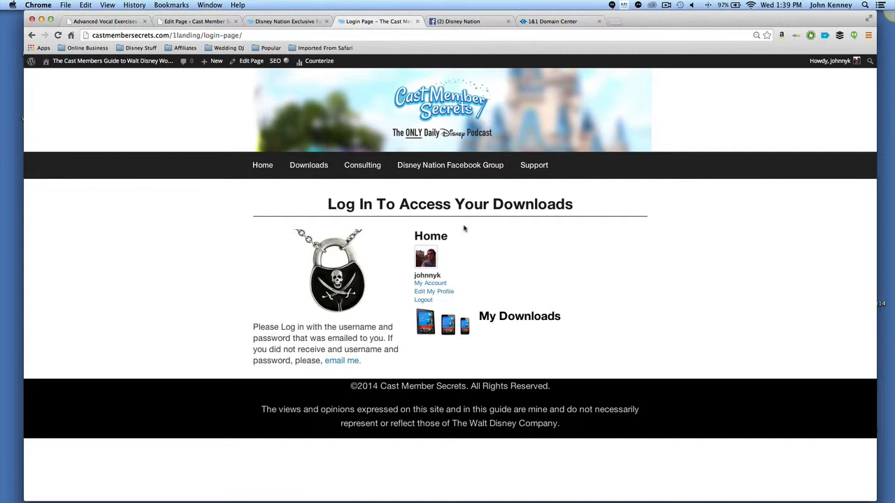
left_click(315, 167)
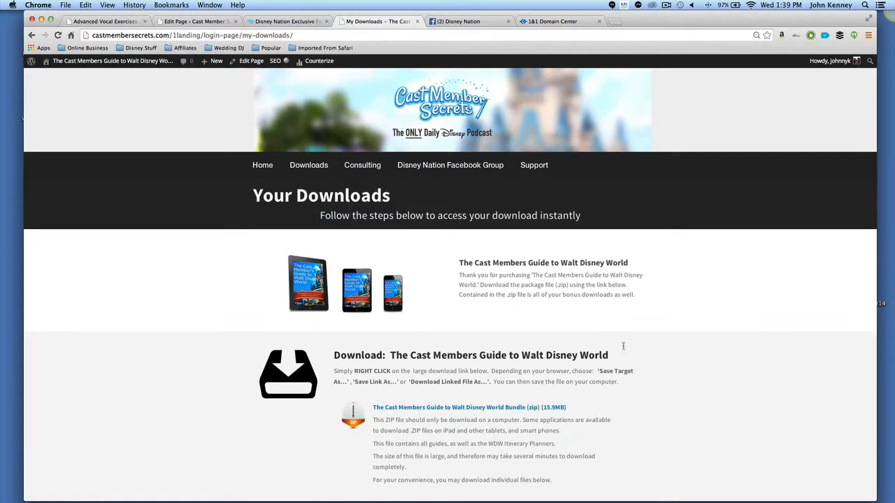
scroll(635, 354, "down", 2)
scroll(634, 354, "down", 8)
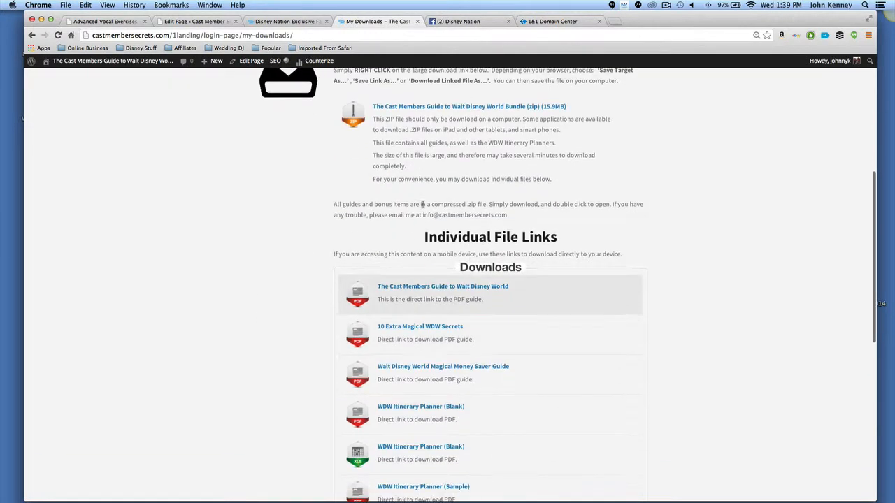
scroll(696, 310, "down", 8)
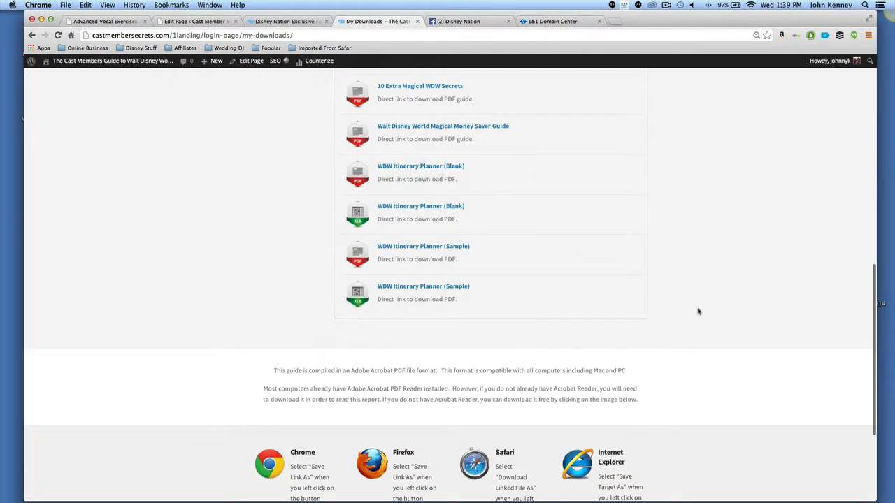
scroll(697, 311, "down", 5)
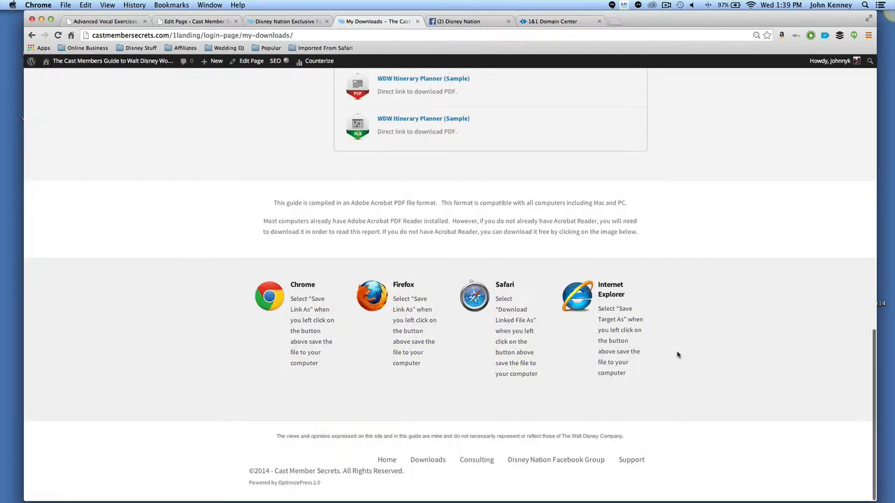
Highlight the browser save-file instructions on the Downloads page and return to the top of the page.
left_click_drag(278, 278, 631, 367)
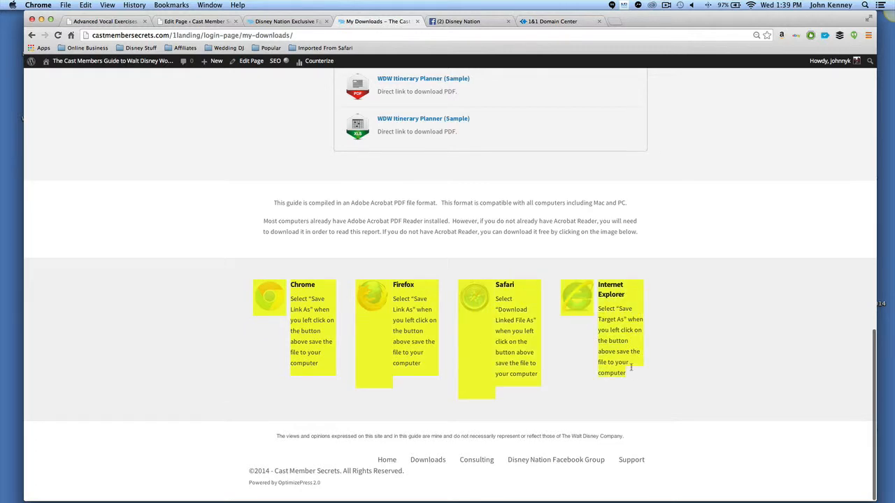
left_click(527, 353)
scroll(475, 247, "up", 15)
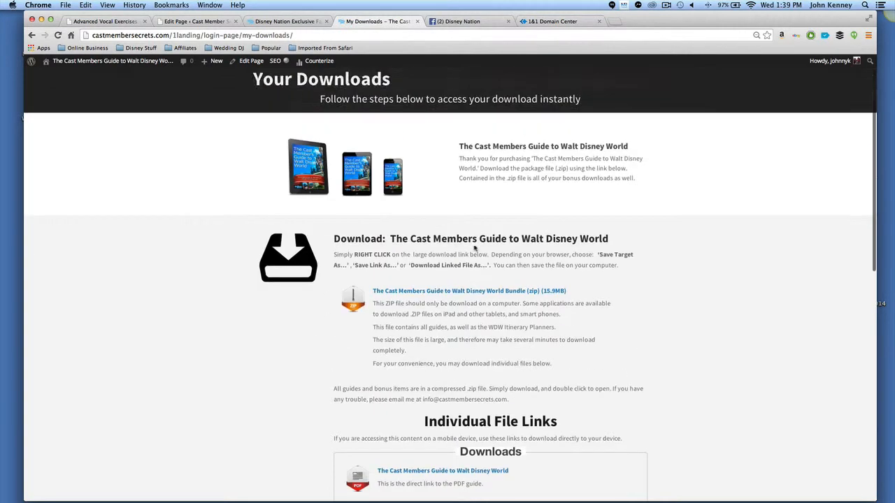
scroll(580, 170, "up", 3)
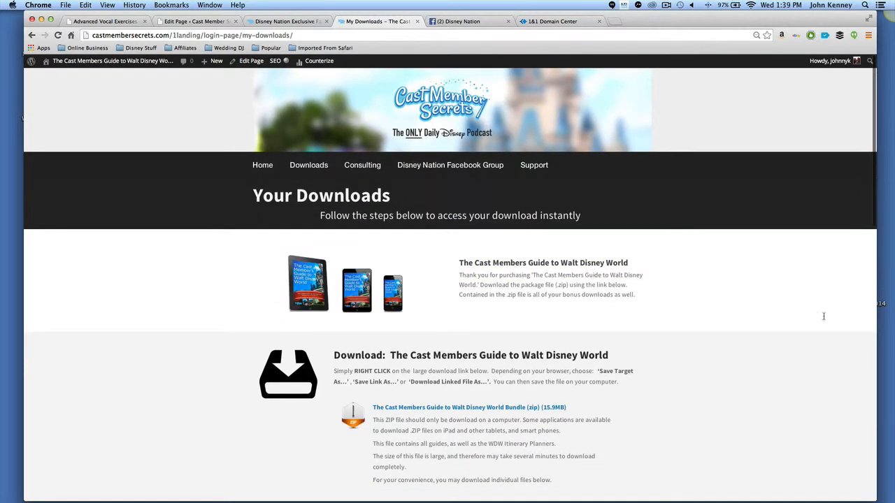
Open the Consulting page and scroll through the Vacation Consulting text and its signup form.
left_click(370, 170)
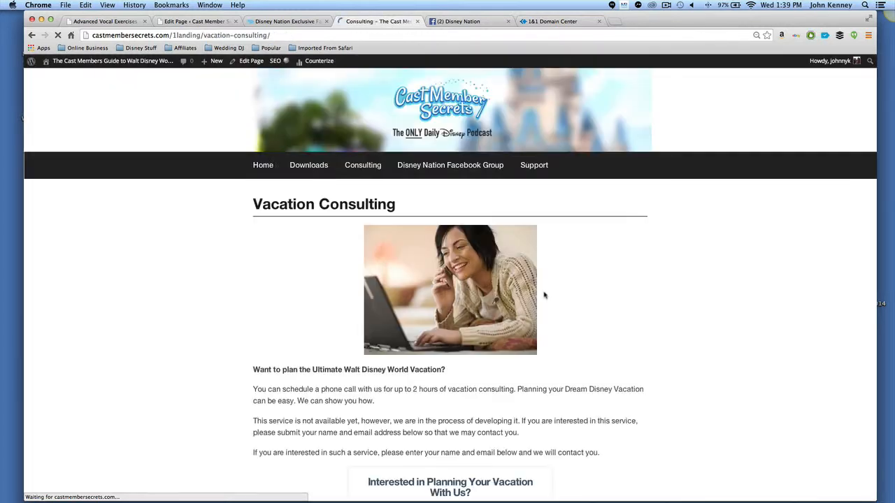
scroll(599, 307, "down", 1)
scroll(599, 307, "down", 5)
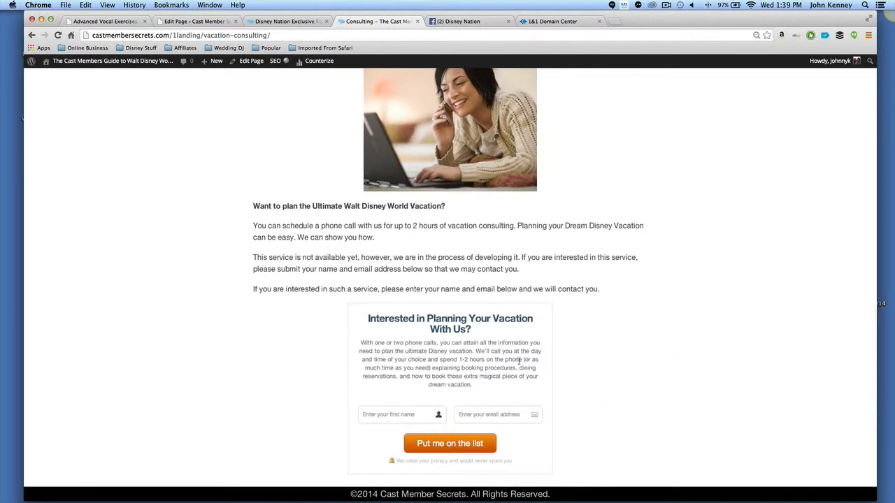
scroll(601, 374, "down", 2)
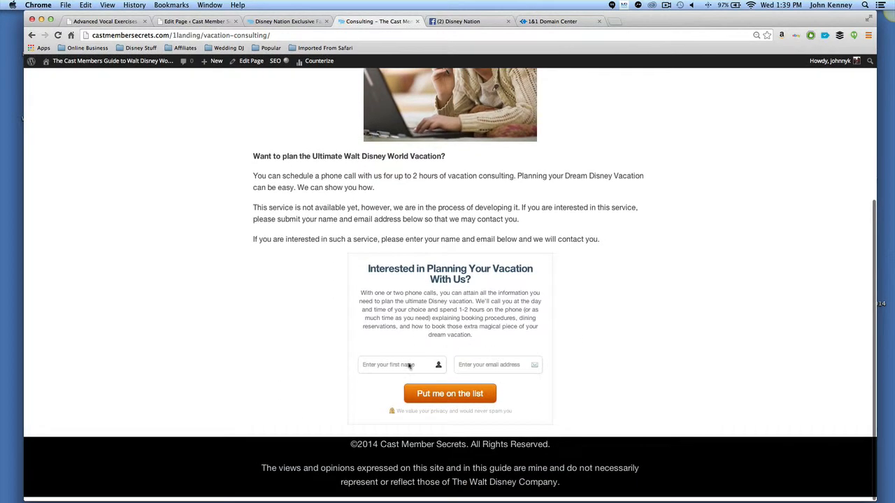
scroll(564, 282, "up", 7)
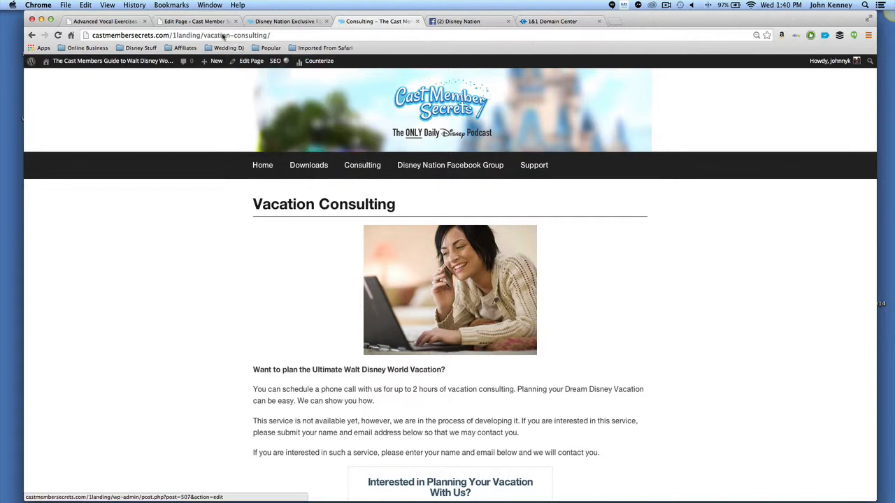
Switch to the homepage and open, then close, the email opt-in popup from the Yes, I want Disney Secrets! button.
left_click(195, 21)
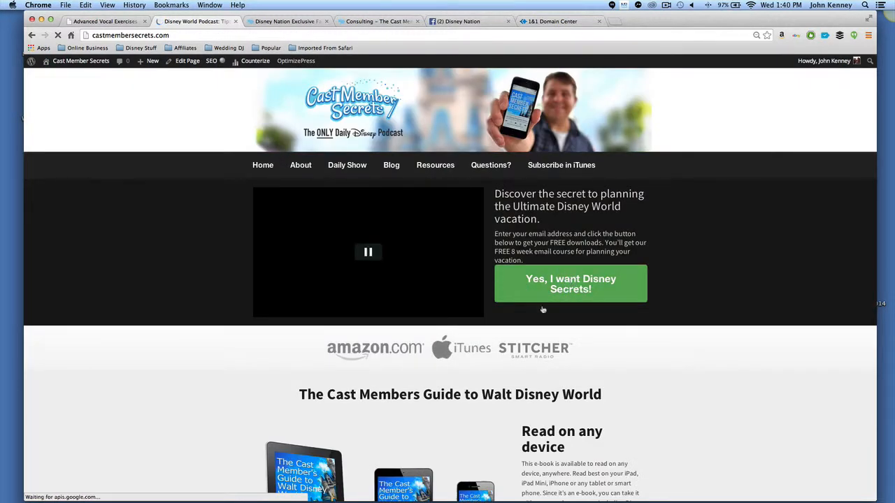
left_click(589, 290)
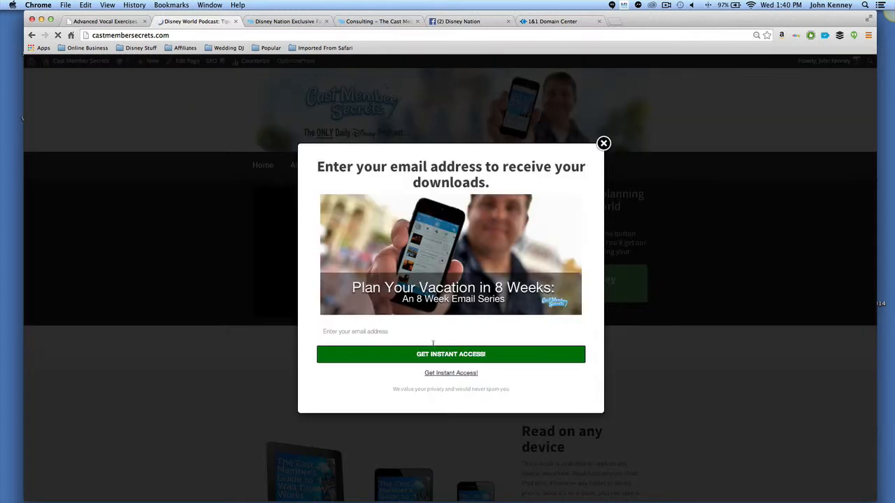
left_click(602, 145)
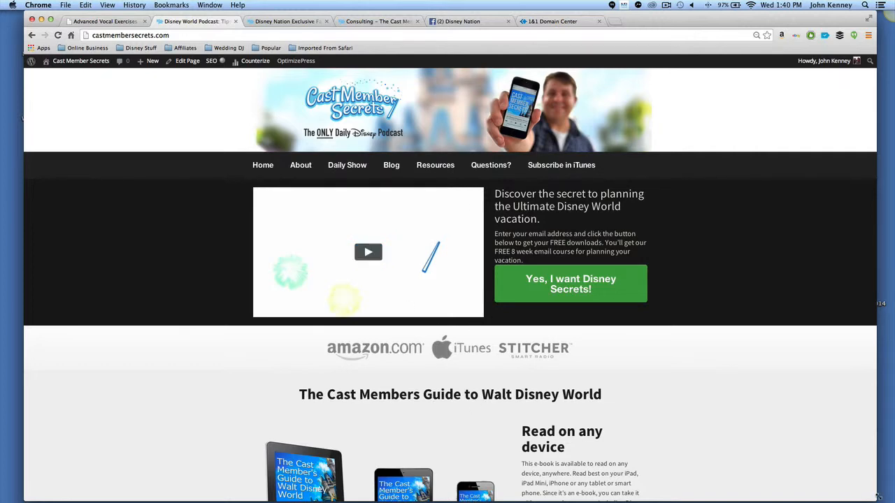
Narrow the browser window to preview the homepage's mobile layout and scroll through it.
left_click_drag(873, 495, 224, 493)
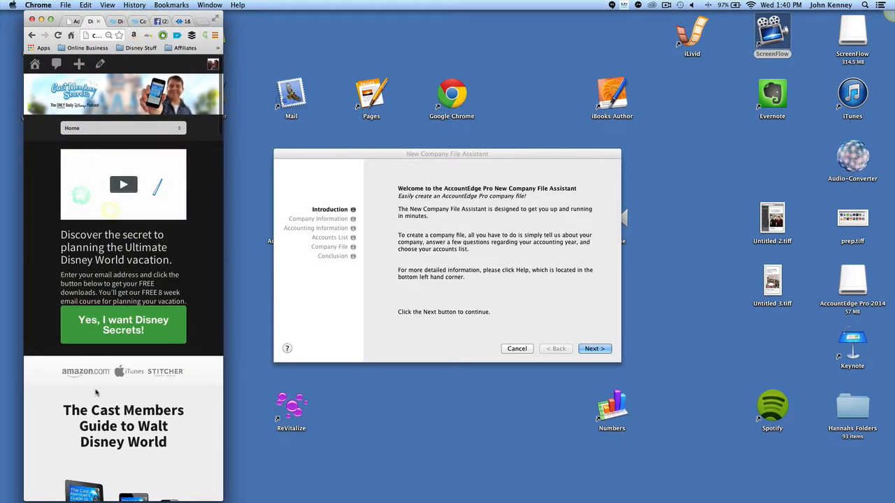
scroll(95, 394, "down", 10)
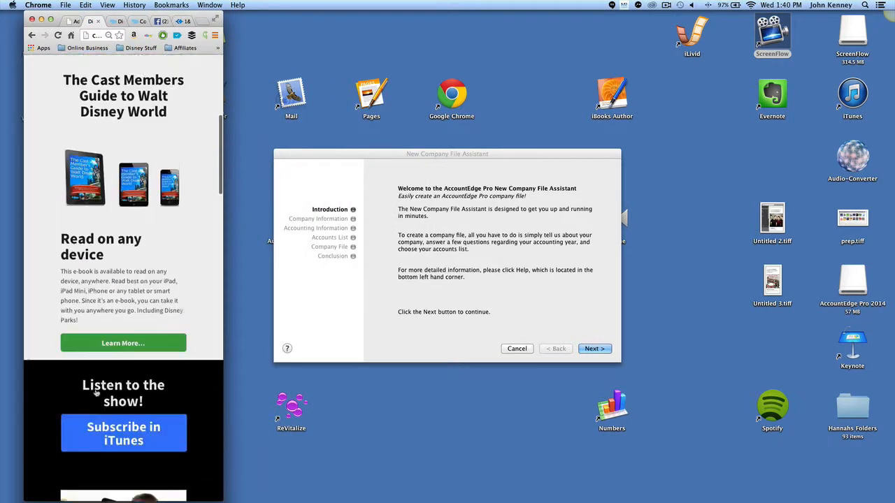
scroll(95, 393, "down", 5)
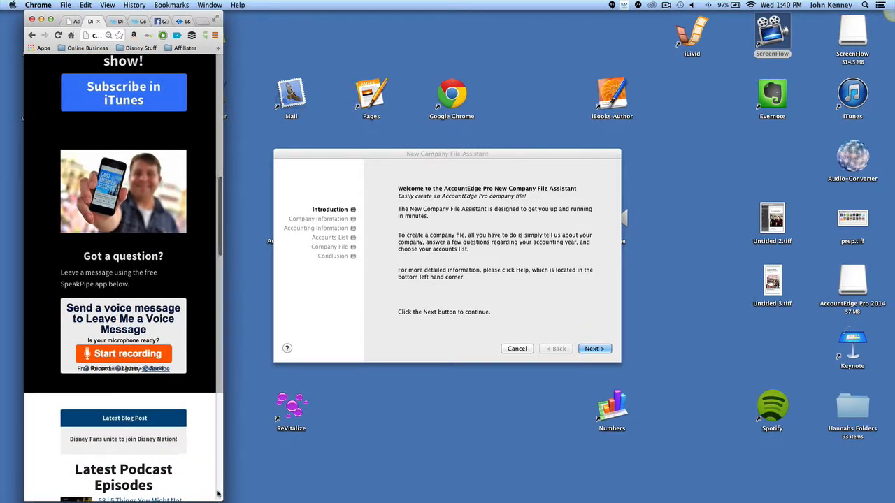
Widen, reposition and resize the browser window back to full width.
left_click_drag(234, 495, 653, 375)
scroll(558, 119, "up", 10)
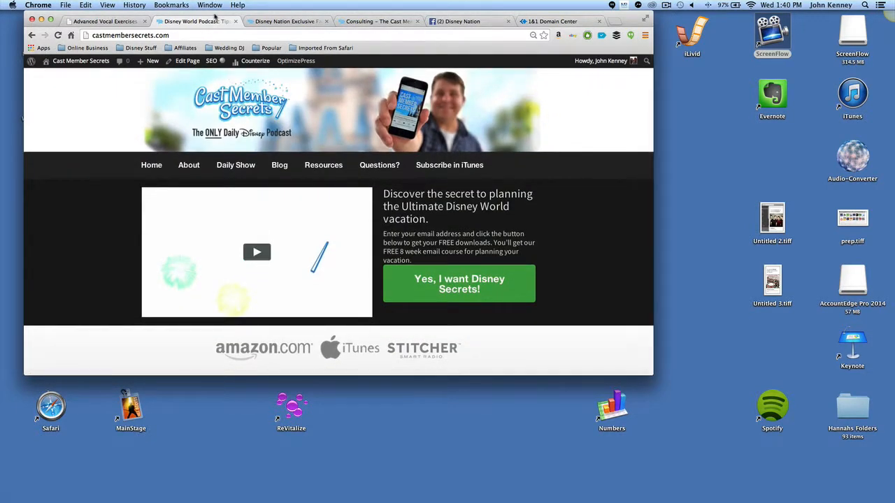
left_click_drag(215, 16, 319, 15)
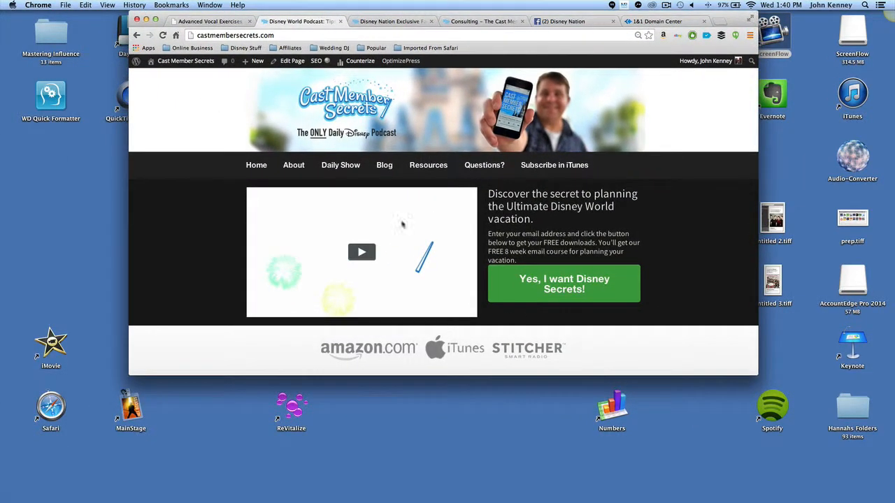
left_click_drag(130, 375, 28, 466)
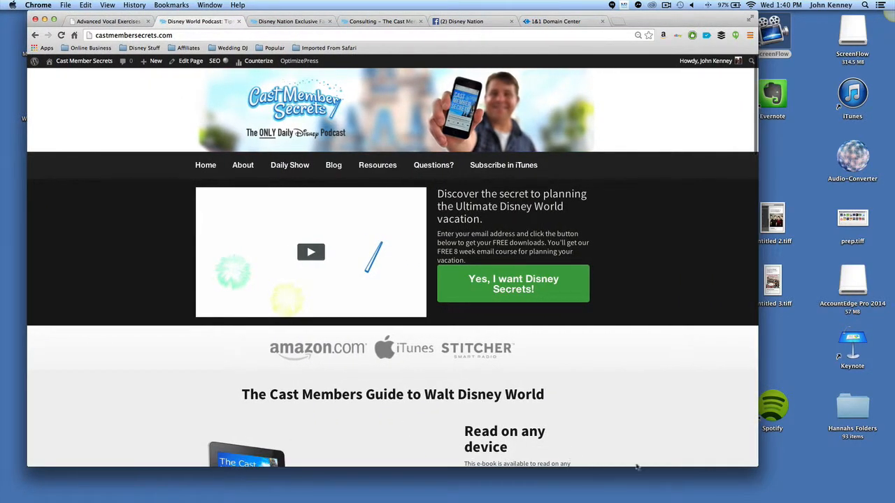
left_click_drag(762, 467, 875, 489)
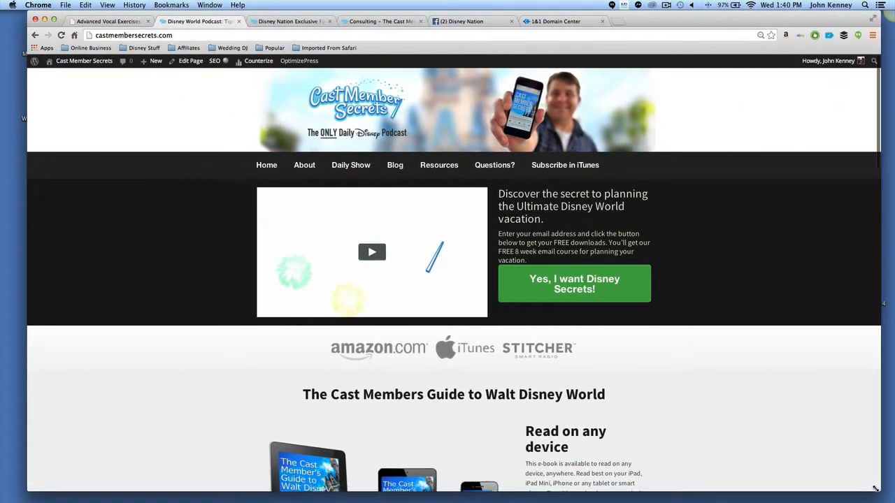